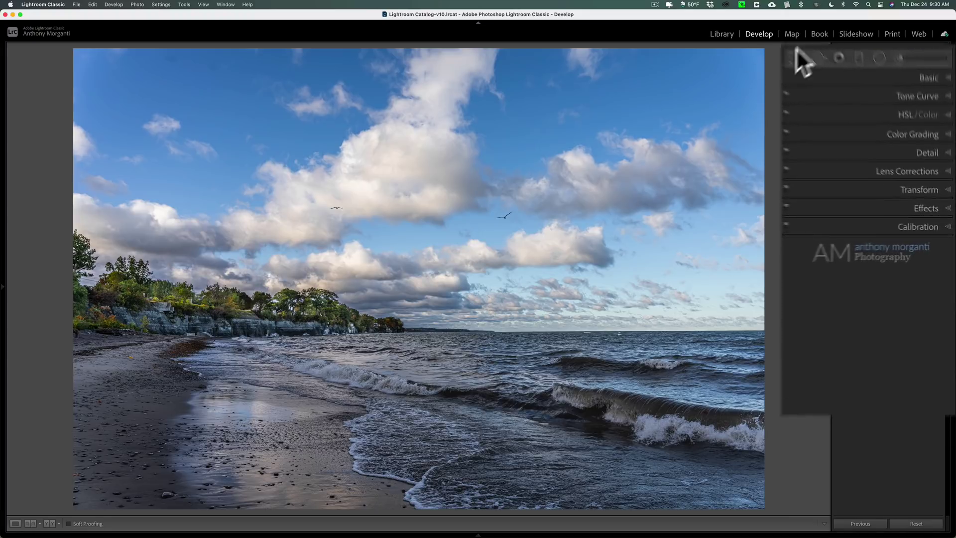
# Try a freehand graduated filter pulled down from the sky to the horizon, and delete it.
pyautogui.click(883, 118)
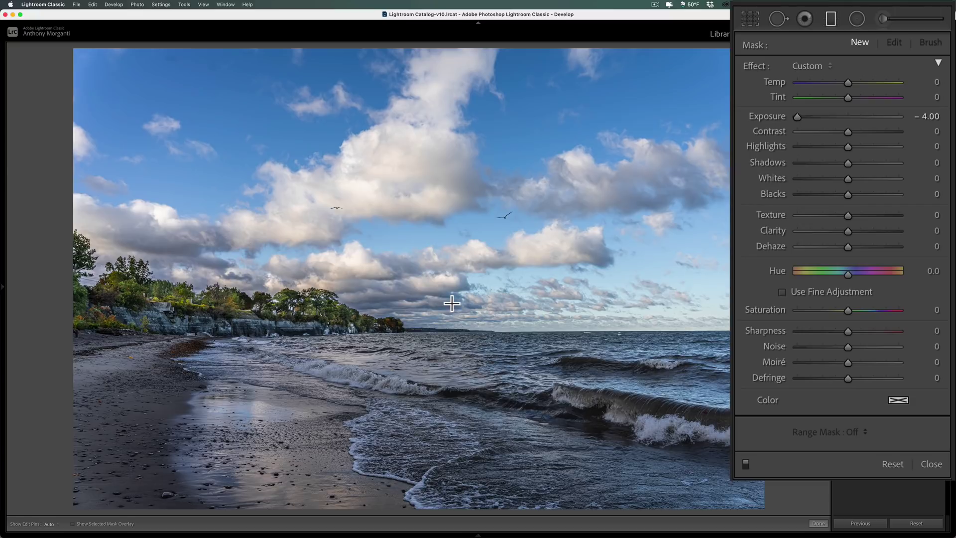
pyautogui.moveTo(452, 304); pyautogui.dragTo(450, 336)
pyautogui.press('BackSpace')
# Try a graduated filter constrained to stay level, starting at the horizon, vary its spread over the water, and delete it.
pyautogui.moveTo(447, 332); pyautogui.dragTo(460, 354)
pyautogui.press('shift')
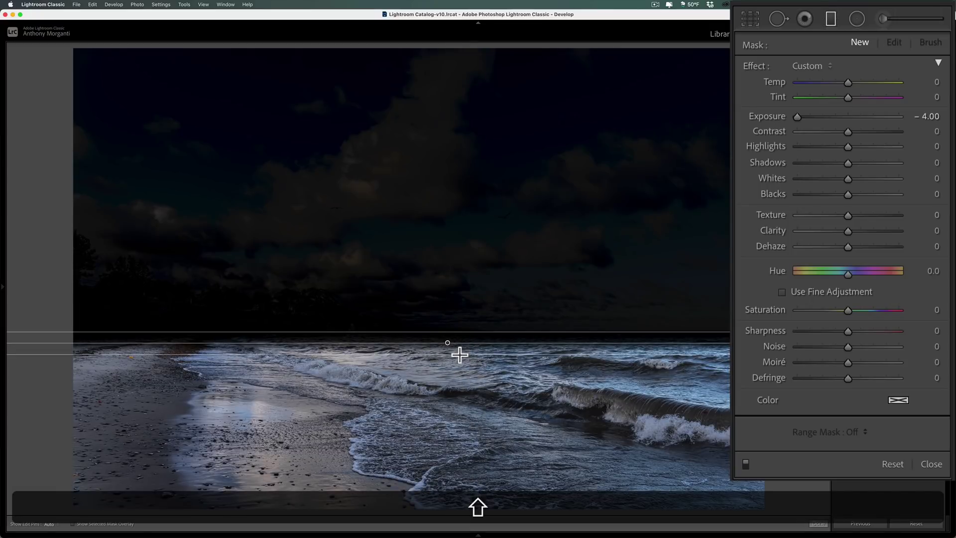
pyautogui.moveTo(459, 355); pyautogui.dragTo(448, 355)
pyautogui.press('shift')
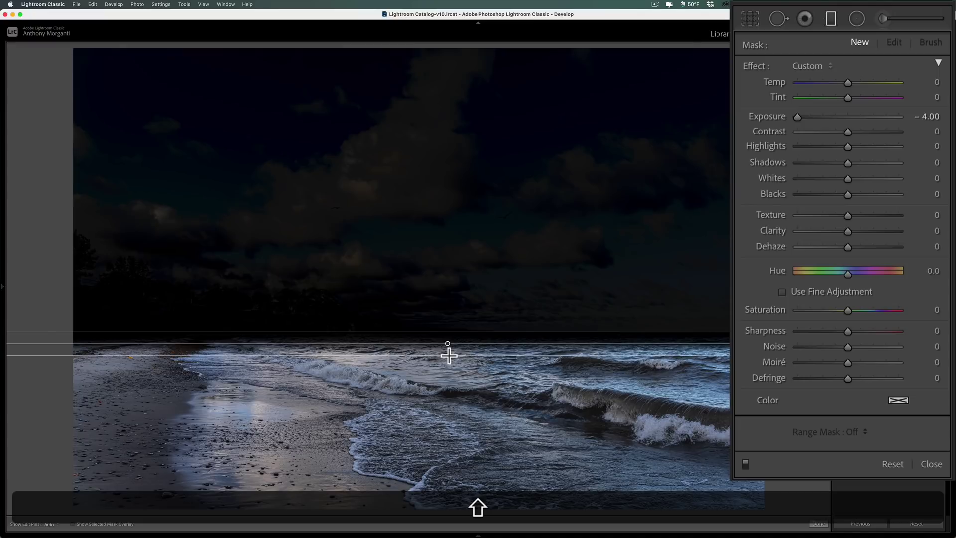
pyautogui.moveTo(449, 355); pyautogui.dragTo(449, 362)
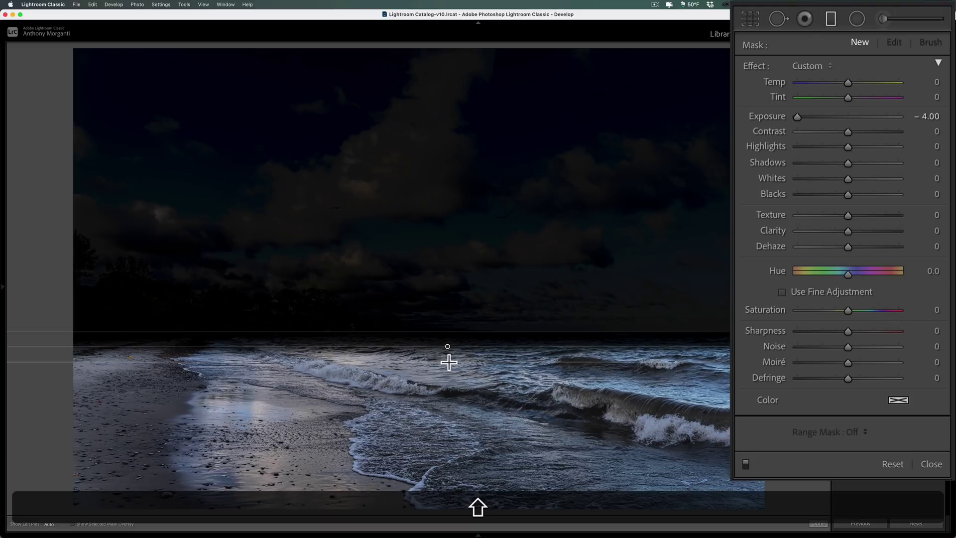
pyautogui.moveTo(449, 362)
pyautogui.mouseDown()
pyautogui.moveTo(447, 408)
pyautogui.moveTo(449, 354)
pyautogui.mouseUp()
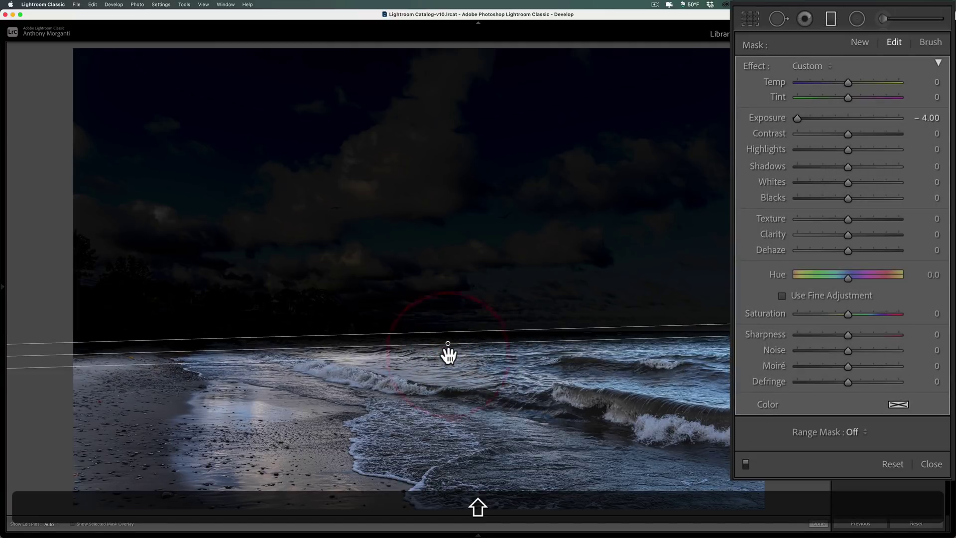
pyautogui.press('BackSpace')
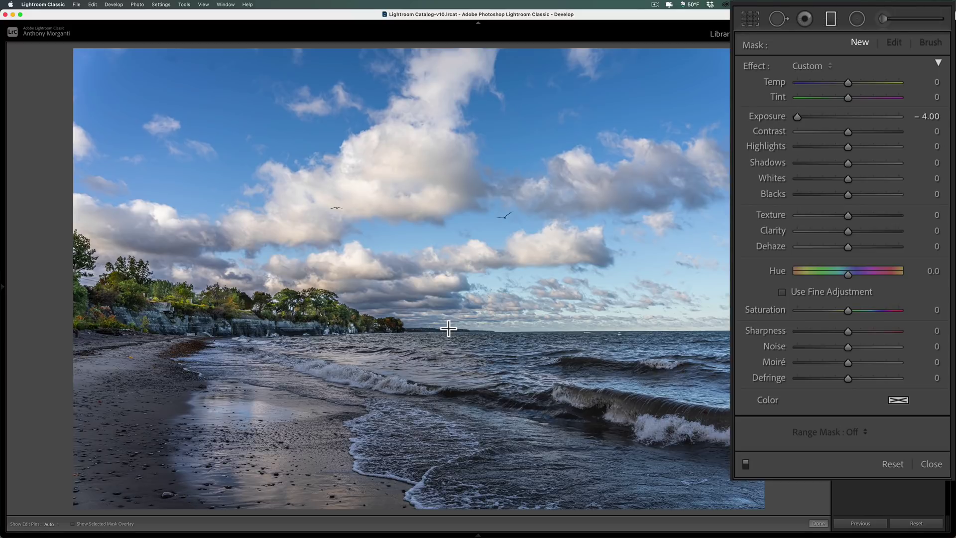
# Try a graduated filter that expands outward from its centre line at the horizon, and delete it.
pyautogui.press('alt')
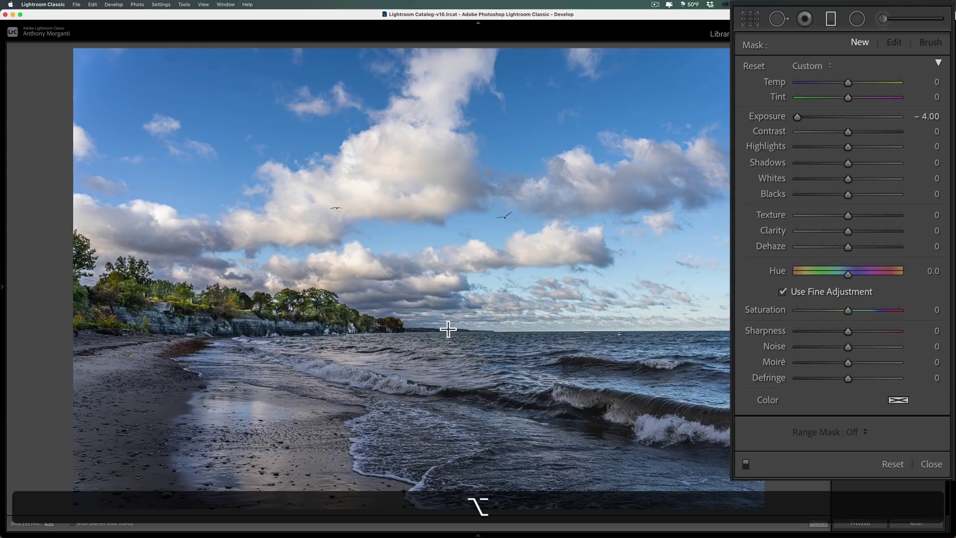
pyautogui.moveTo(448, 330)
pyautogui.mouseDown()
pyautogui.moveTo(448, 358)
pyautogui.moveTo(448, 343)
pyautogui.mouseUp()
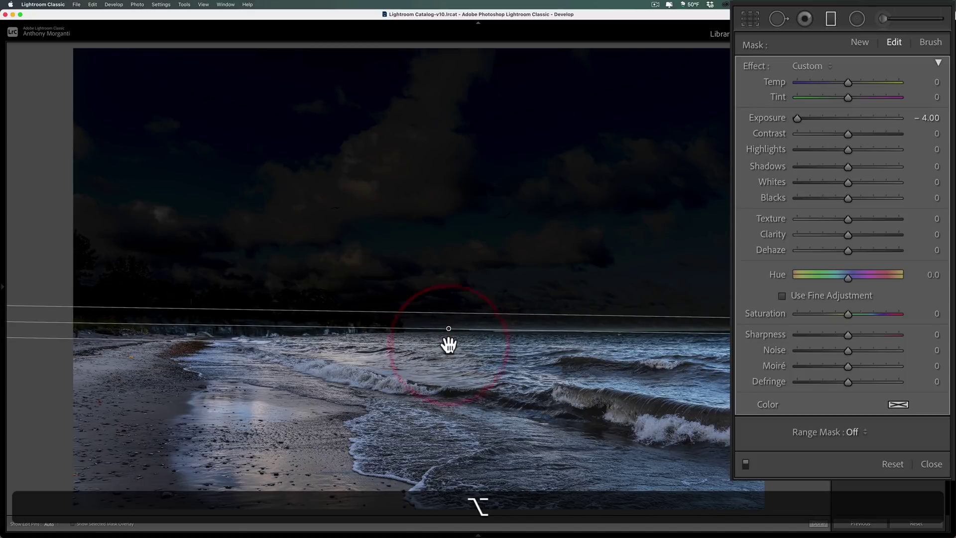
pyautogui.press('BackSpace')
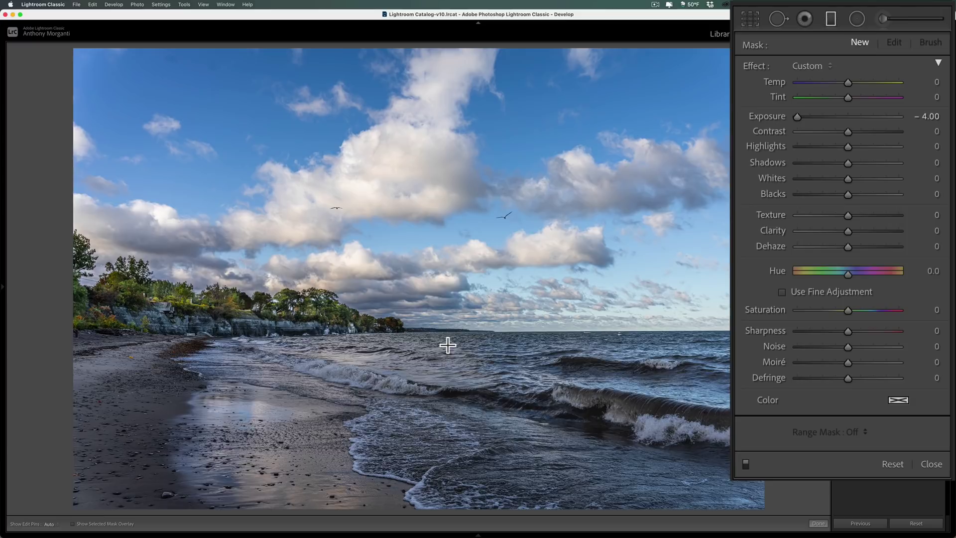
# Try a graduated filter that both expands from its centre line and stays level at the horizon, and delete it.
pyautogui.press('shift')
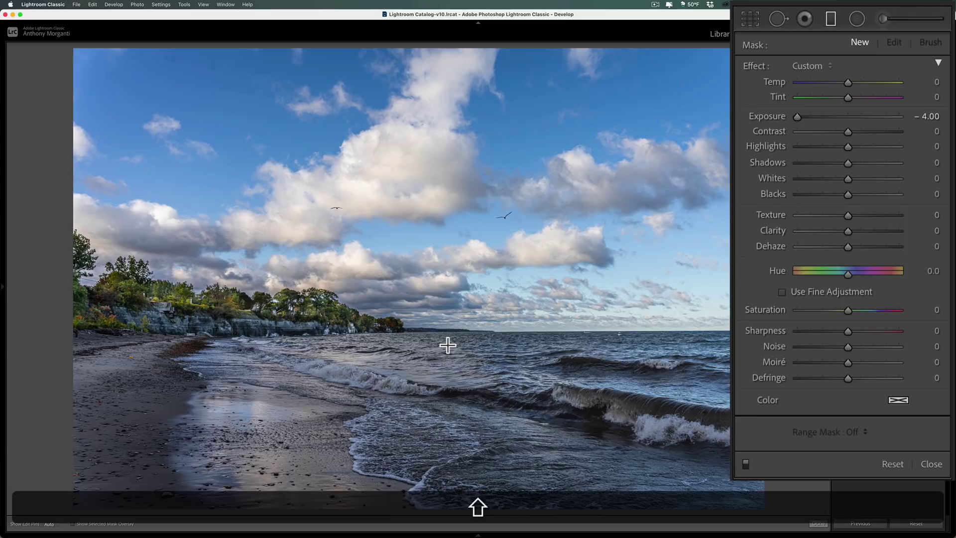
pyautogui.press('alt')
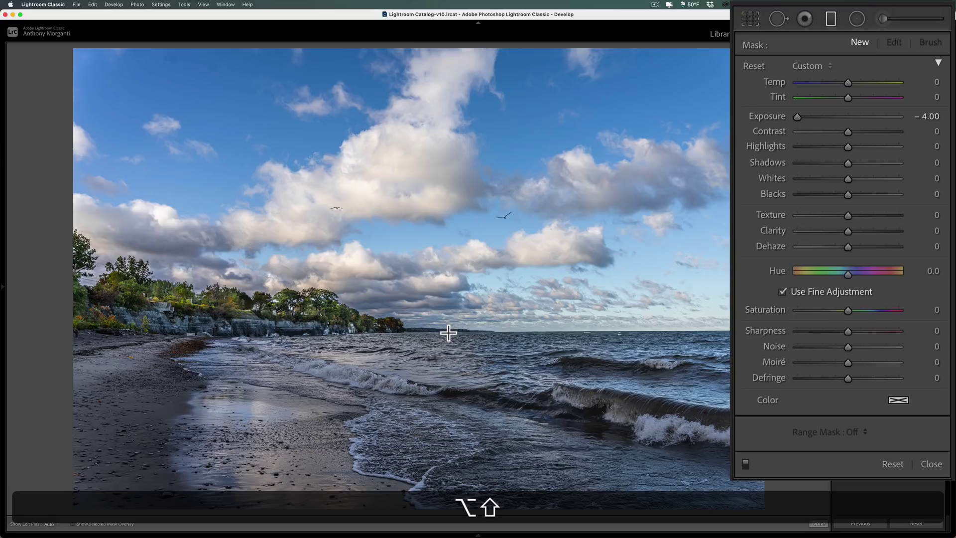
pyautogui.moveTo(448, 331); pyautogui.dragTo(448, 343)
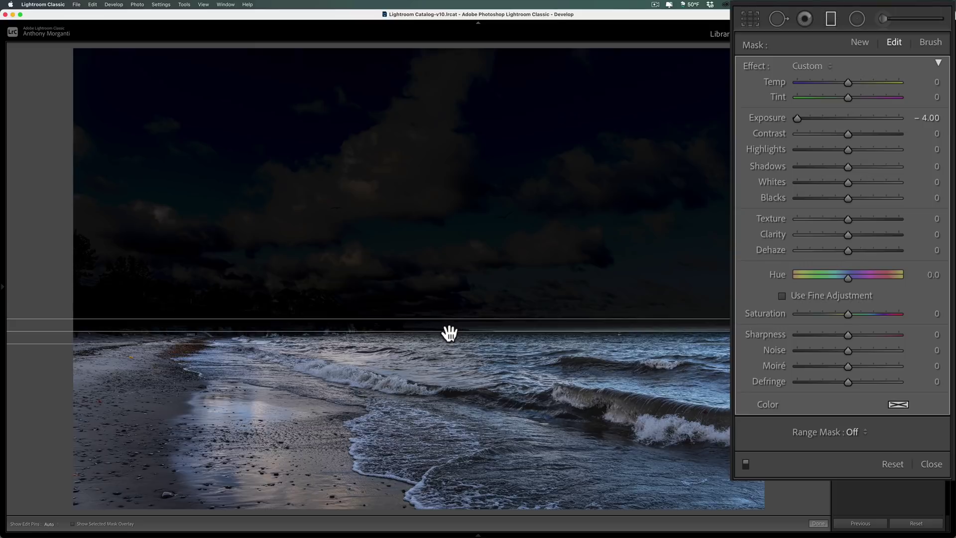
pyautogui.click(450, 333)
pyautogui.press('BackSpace')
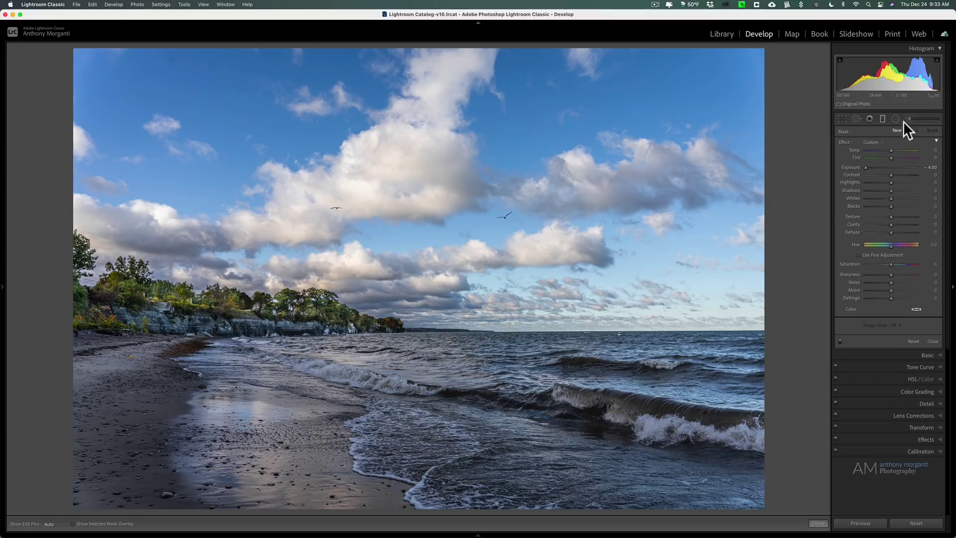
# Leave the graduated filter, try lowering the Blue luminance in the HSL adjustments, and reset it to 0.
pyautogui.click(882, 119)
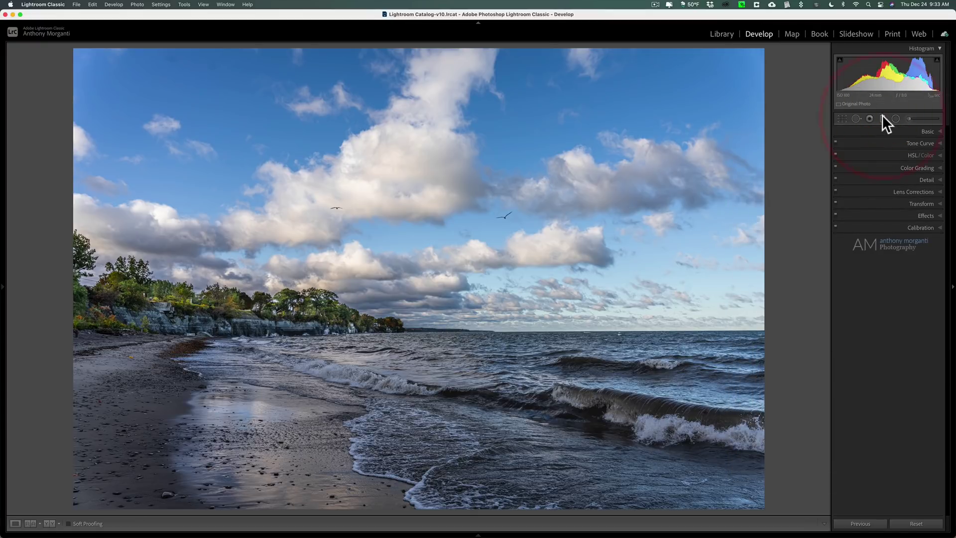
pyautogui.click(941, 155)
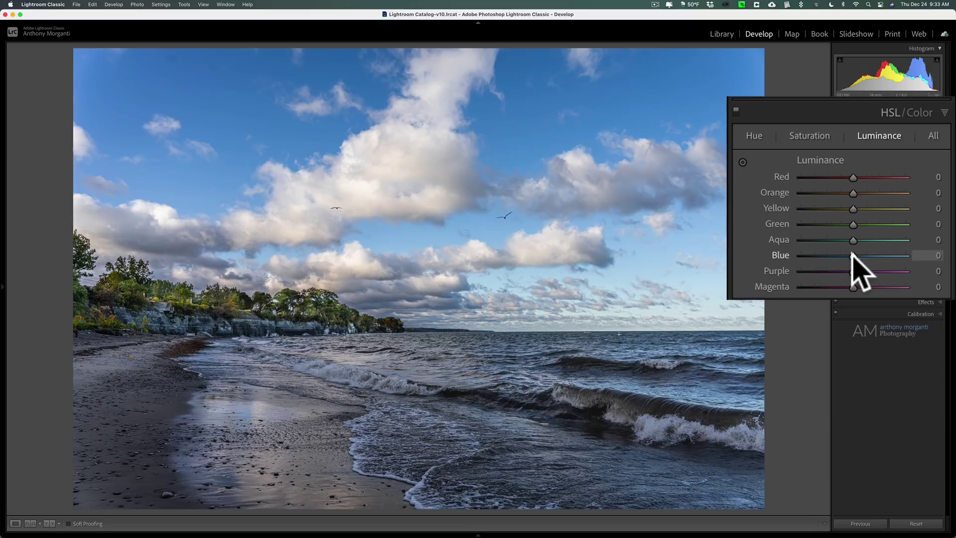
pyautogui.moveTo(853, 255); pyautogui.dragTo(817, 254)
pyautogui.doubleClick(819, 255)
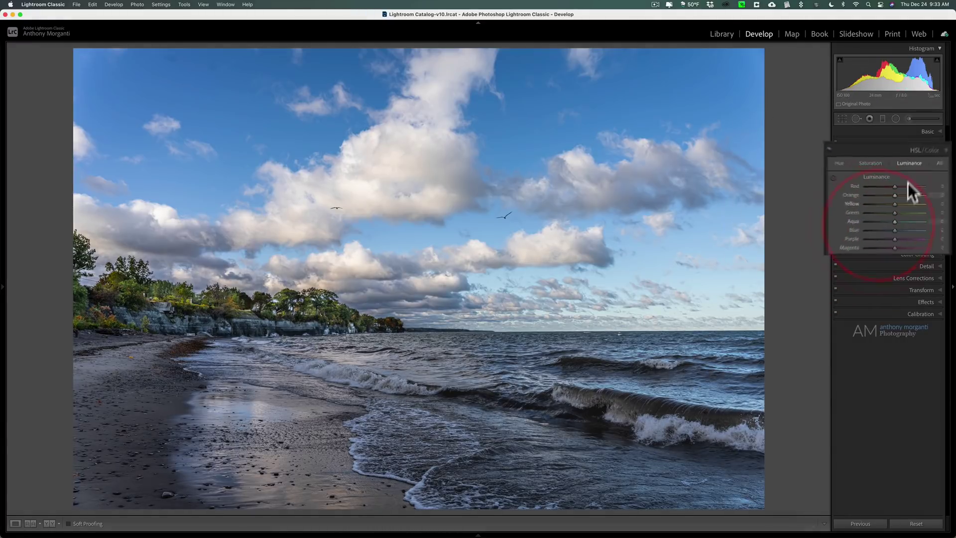
pyautogui.click(940, 155)
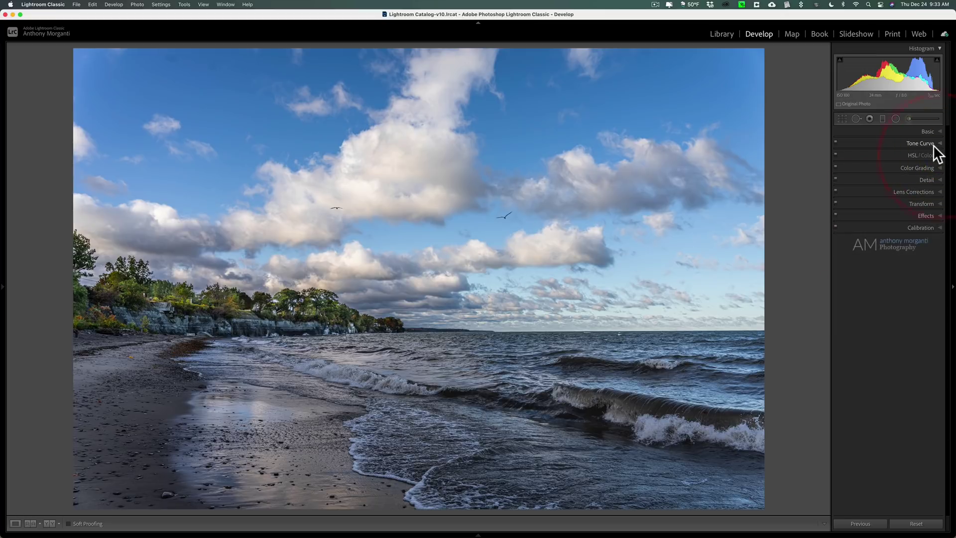
# Draw a narrow, level graduated filter expanding from its centre line at the horizon to cover the sky.
pyautogui.click(883, 118)
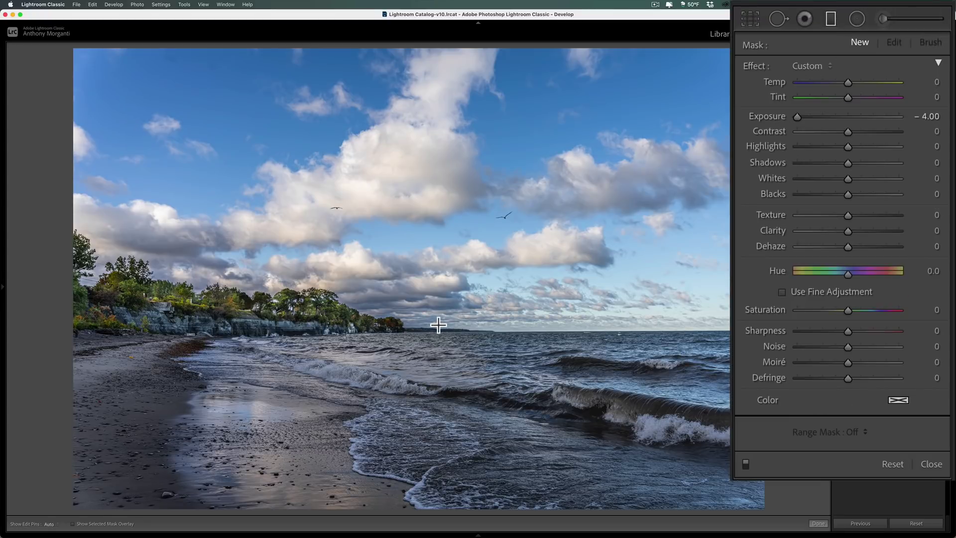
pyautogui.hotkey('alt', 'shift')
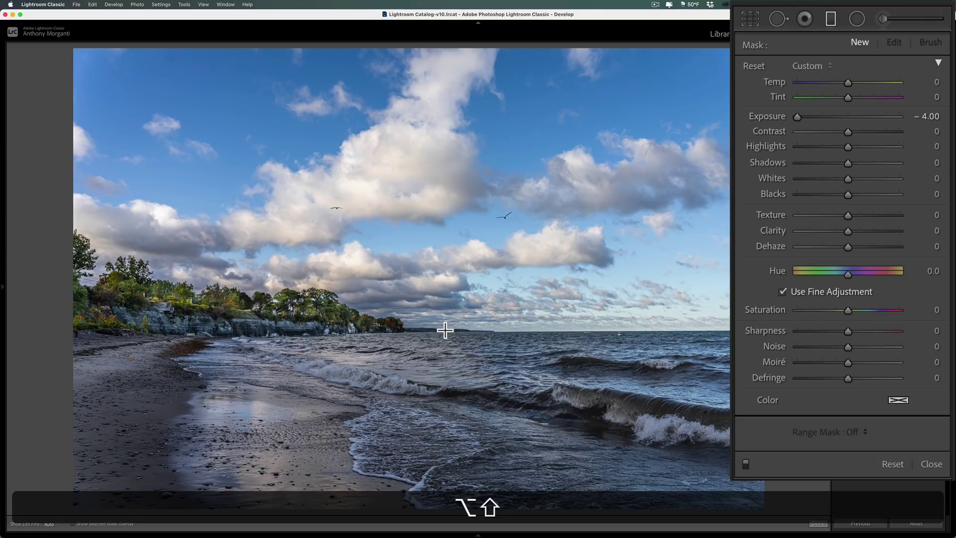
pyautogui.moveTo(445, 330); pyautogui.dragTo(447, 334)
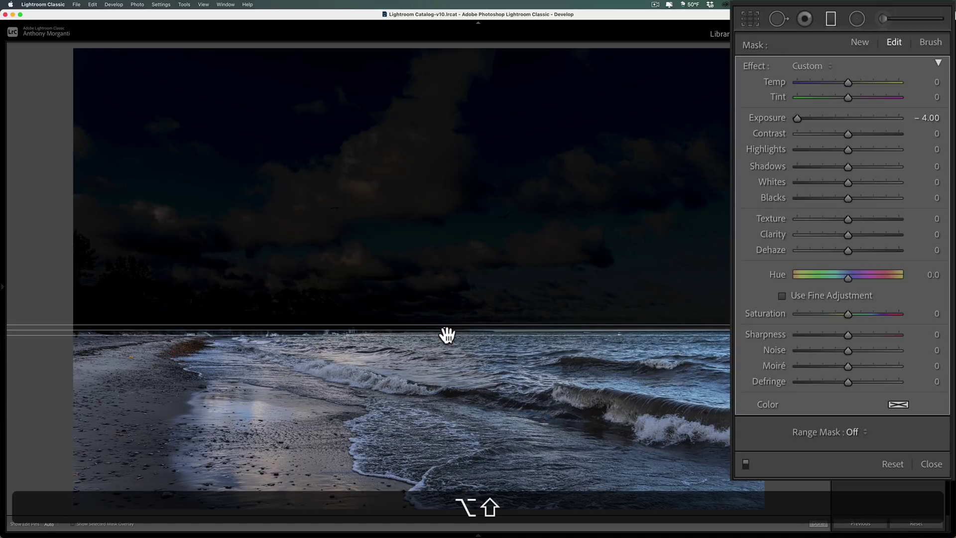
# Set the sky filter's exposure to -0.45 and its contrast to 39.
pyautogui.doubleClick(771, 114)
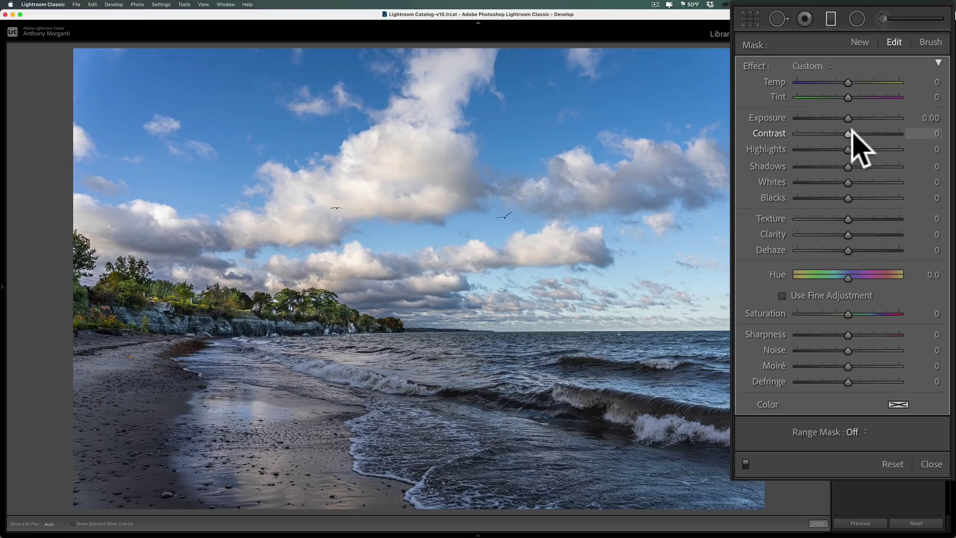
pyautogui.moveTo(848, 134)
pyautogui.mouseDown()
pyautogui.moveTo(888, 134)
pyautogui.moveTo(838, 118)
pyautogui.mouseUp()
pyautogui.click(886, 168)
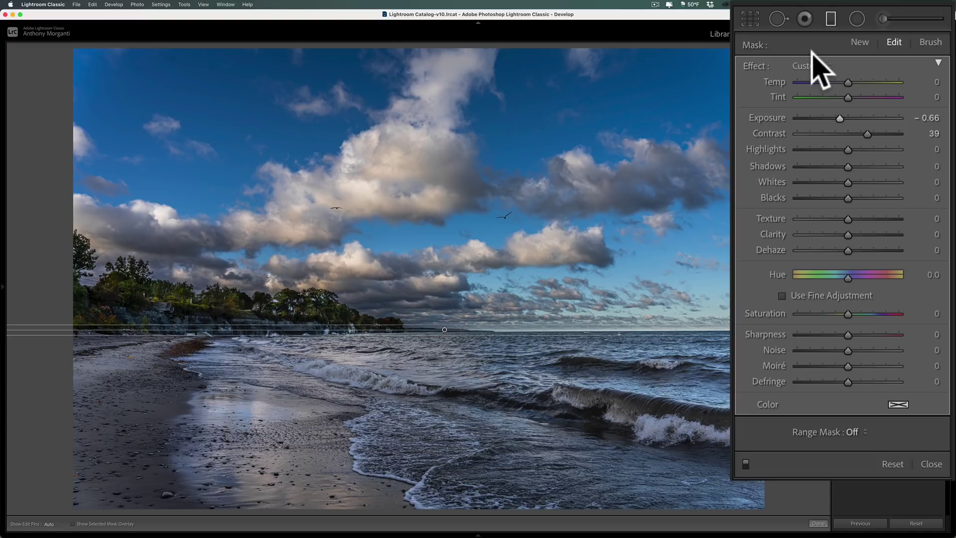
pyautogui.moveTo(840, 110); pyautogui.dragTo(839, 116)
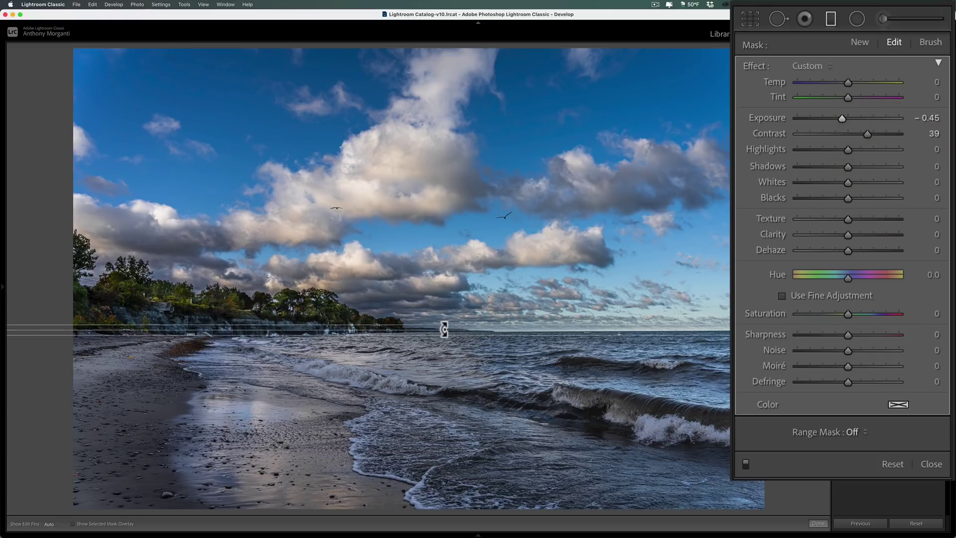
# Nudge the graduated filter slightly downward at the horizon and compare the photo with the filter off and on.
pyautogui.moveTo(445, 331); pyautogui.dragTo(445, 332)
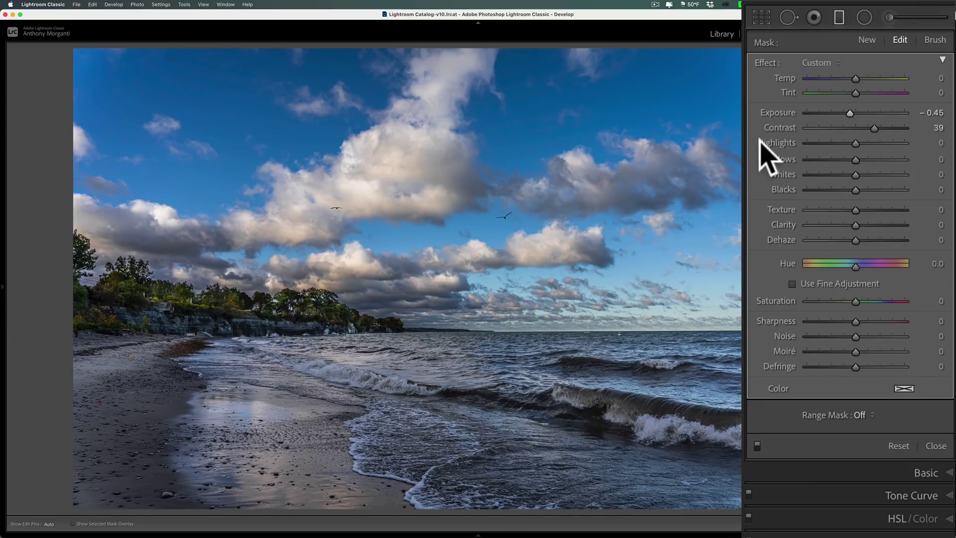
pyautogui.click(757, 446)
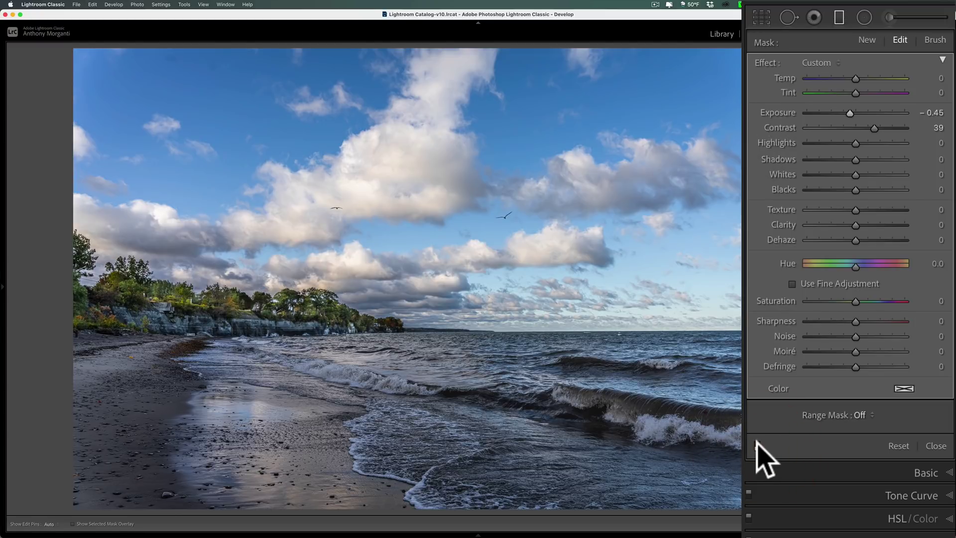
pyautogui.click(757, 445)
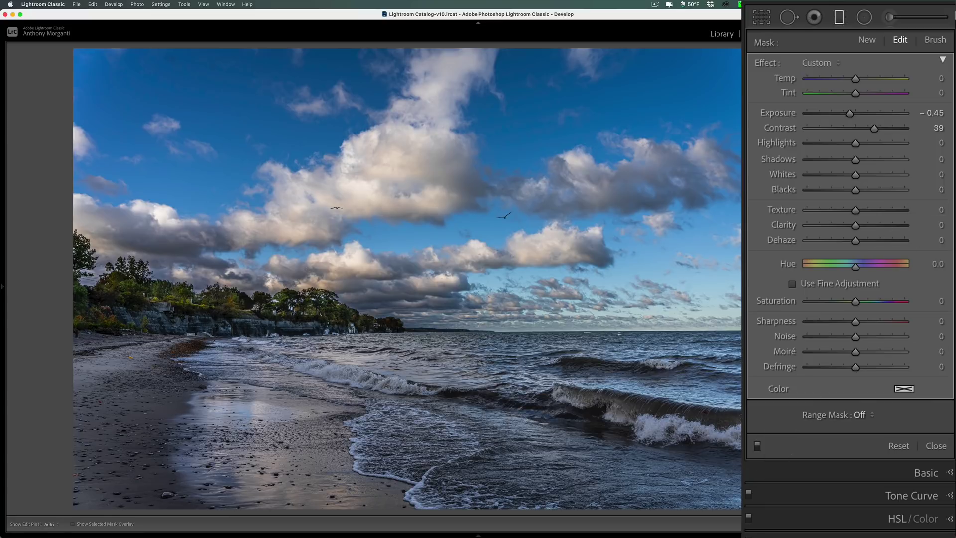
# Try erasing the filter effect from the trees and cliffs with a size 8.0 erase brush, and undo the stroke.
pyautogui.click(934, 40)
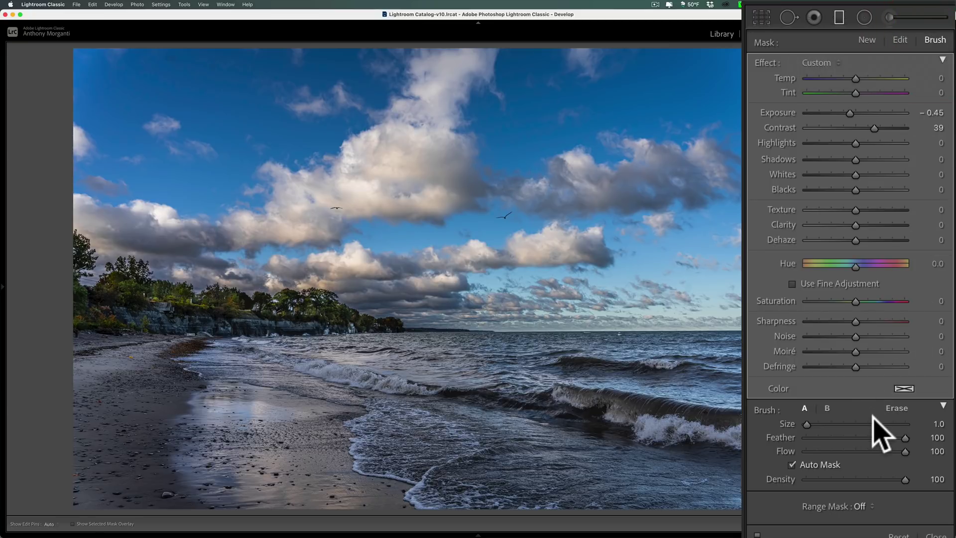
pyautogui.click(897, 408)
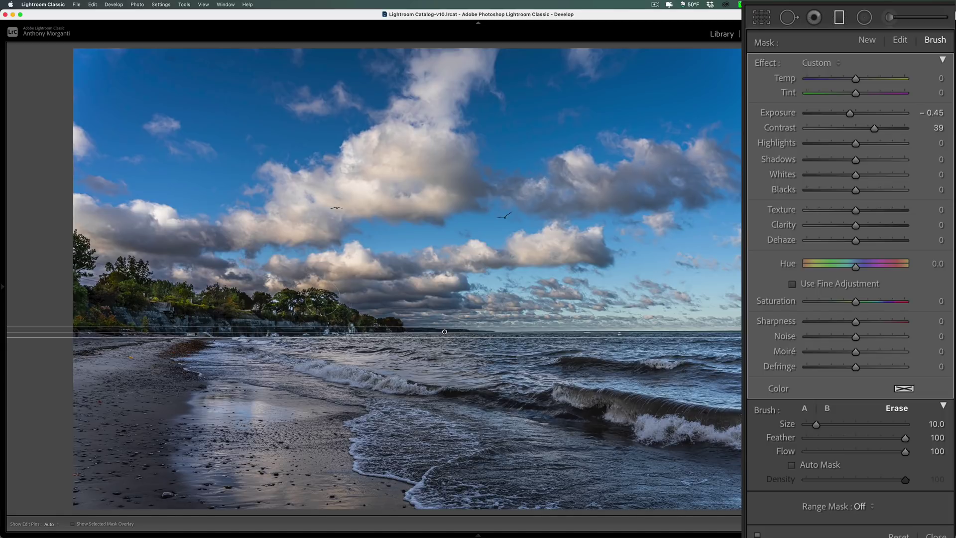
pyautogui.press('[')
pyautogui.press('h')
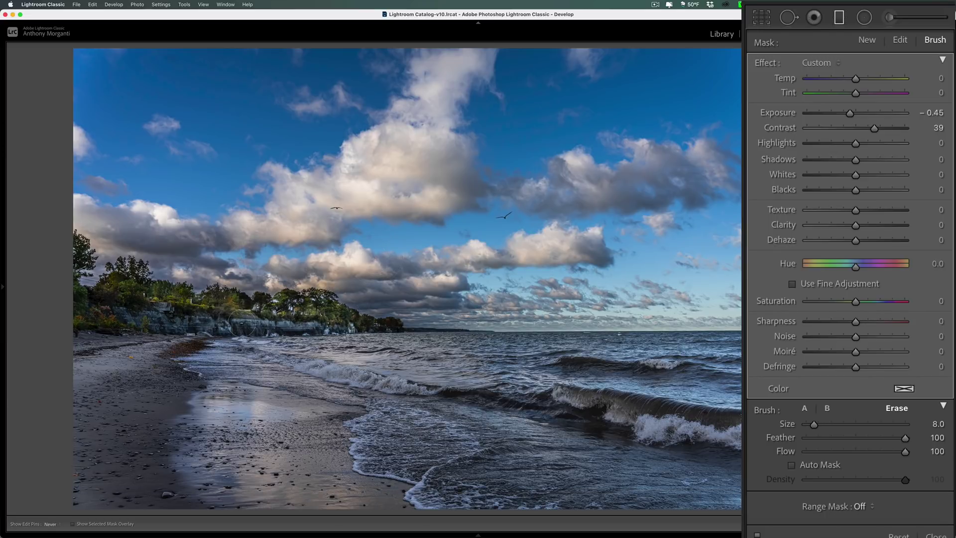
pyautogui.moveTo(243, 324)
pyautogui.mouseDown()
pyautogui.moveTo(86, 305)
pyautogui.moveTo(178, 310)
pyautogui.moveTo(99, 307)
pyautogui.mouseUp()
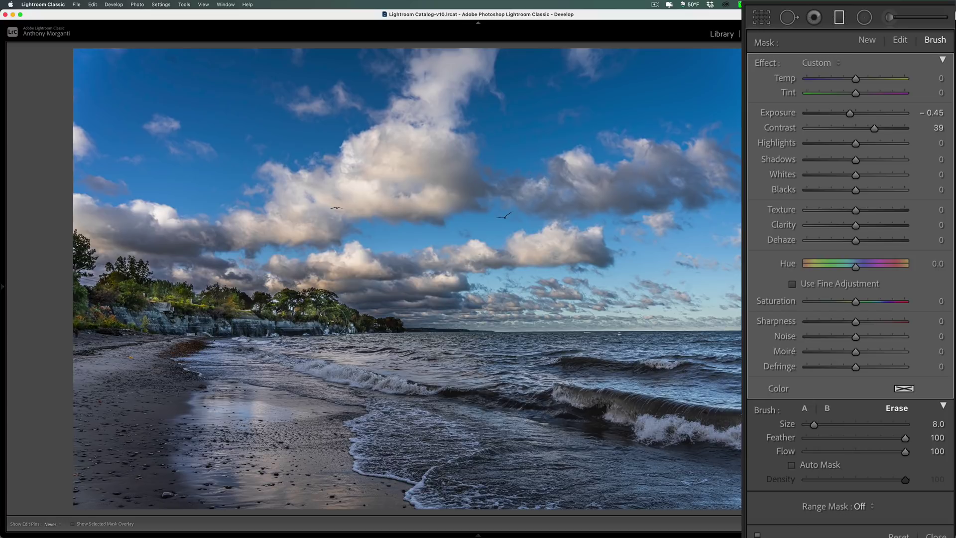
pyautogui.press('h')
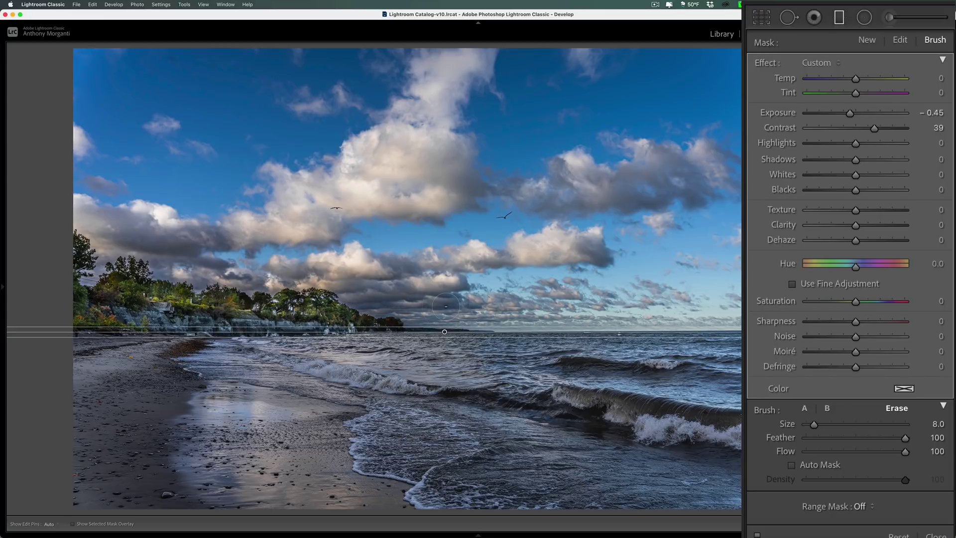
pyautogui.press('super')
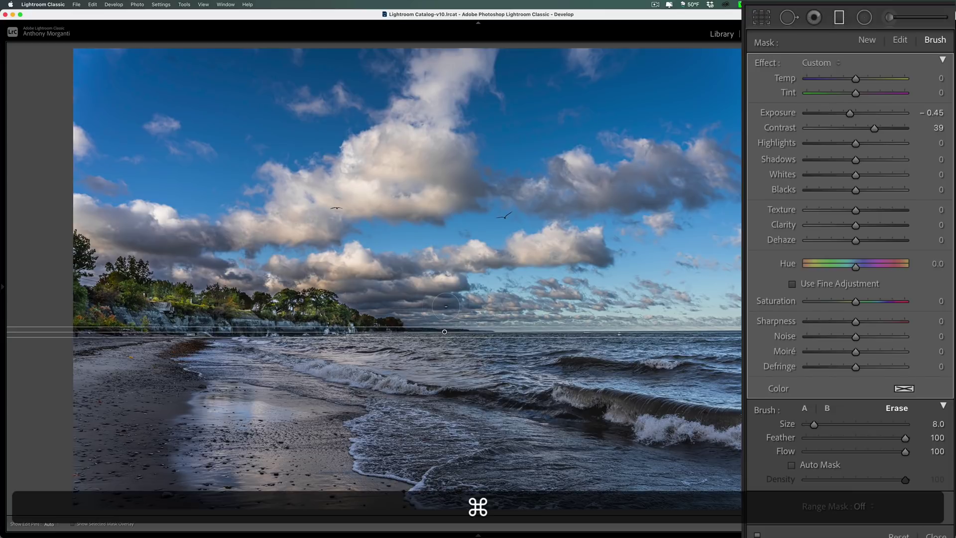
pyautogui.press('super+z')
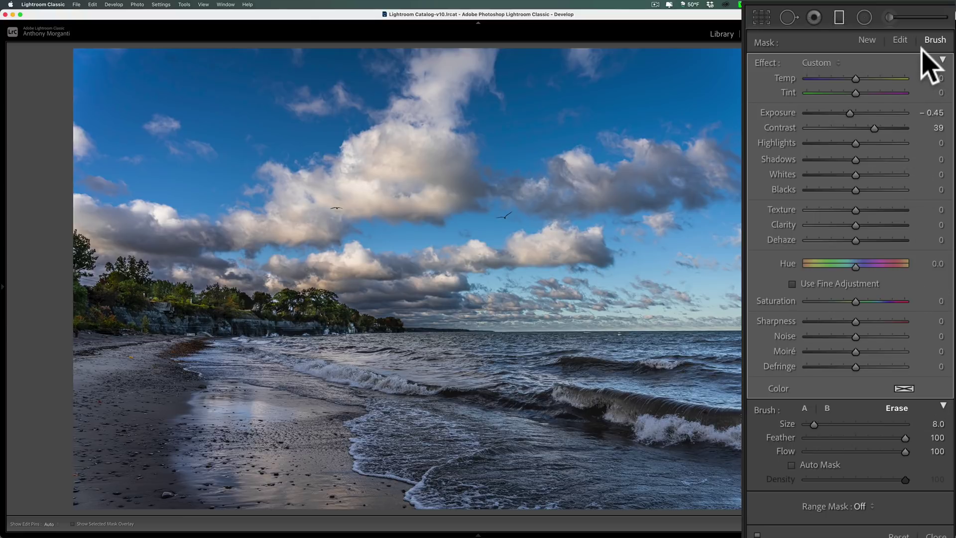
# Apply a Color range mask to the graduated filter and sample the deep blue sky between the clouds.
pyautogui.click(899, 40)
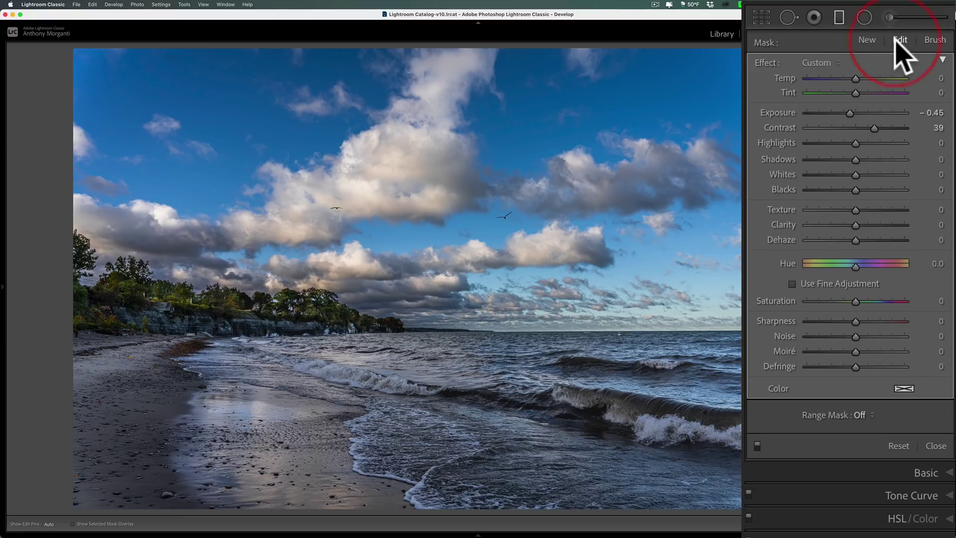
pyautogui.click(861, 414)
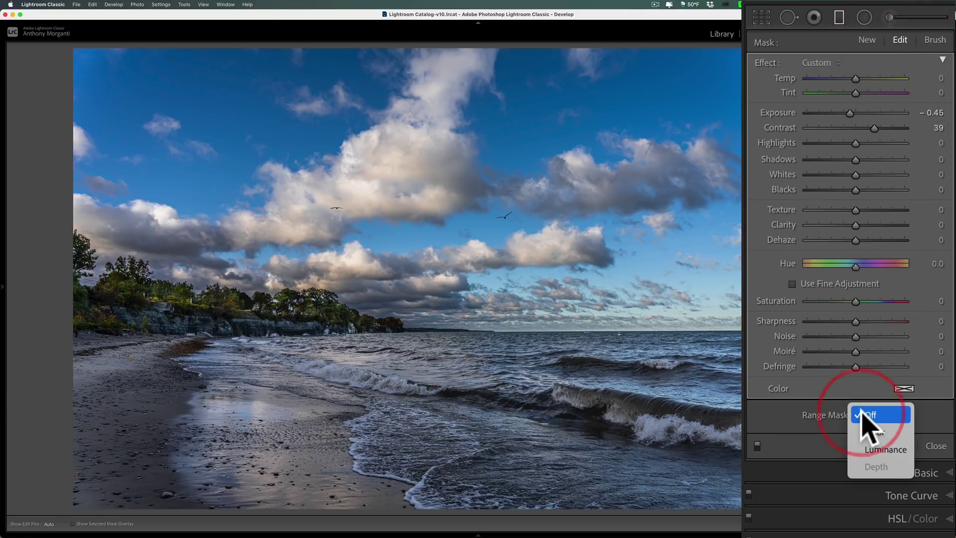
pyautogui.click(869, 433)
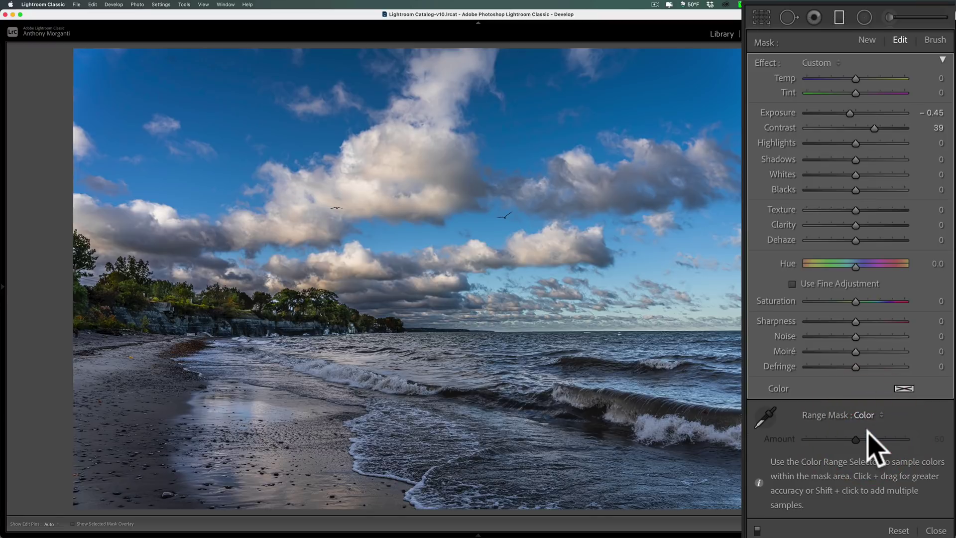
pyautogui.click(764, 417)
pyautogui.click(511, 153)
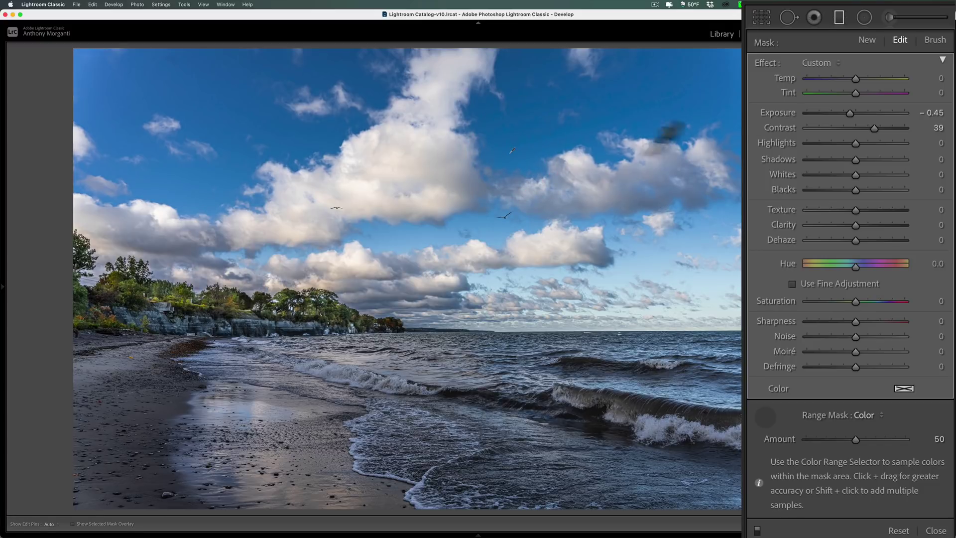
# Set the filter's exposure to -0.26 and add two more range mask colour samples from the lighter blue sky nearer the horizon.
pyautogui.moveTo(849, 114)
pyautogui.mouseDown()
pyautogui.moveTo(833, 113)
pyautogui.moveTo(852, 113)
pyautogui.mouseUp()
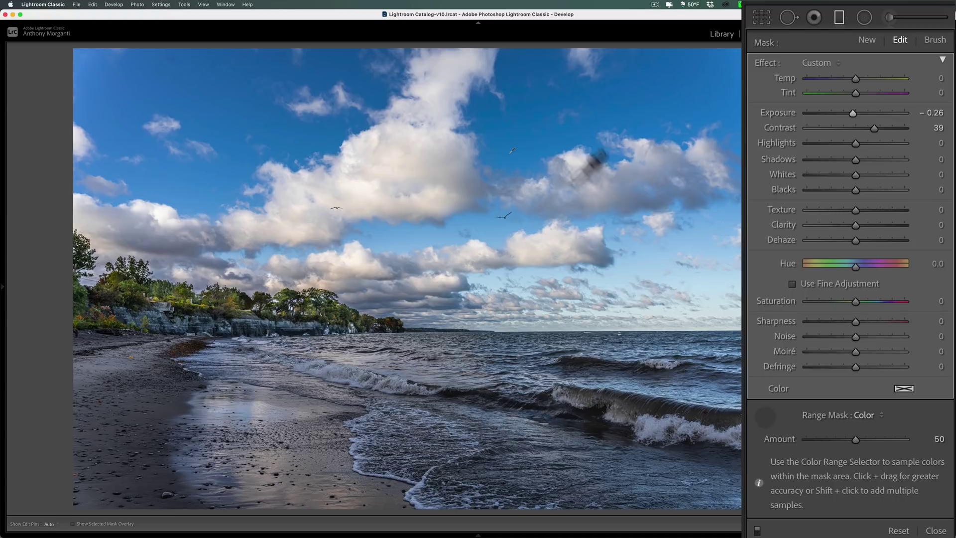
pyautogui.click(509, 151)
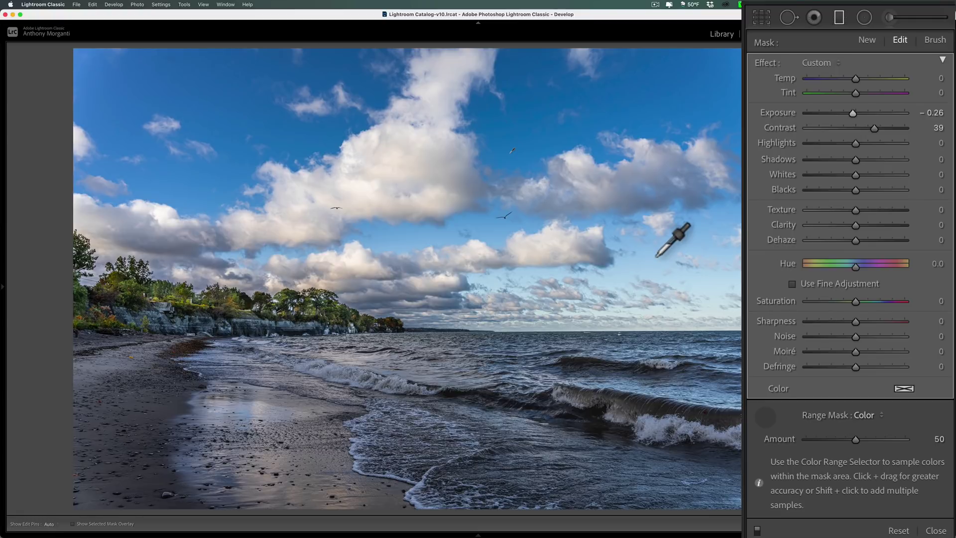
pyautogui.press('shift')
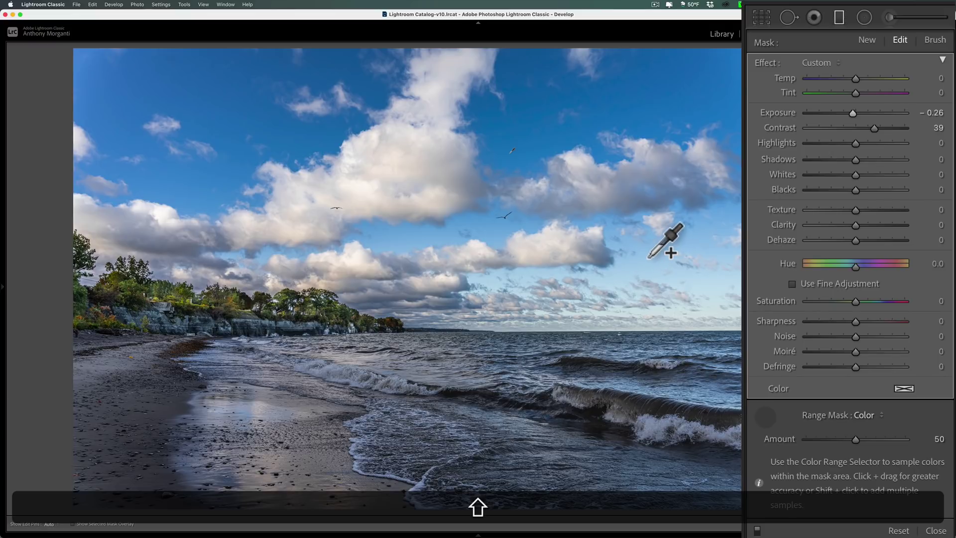
pyautogui.keyDown('shift'); pyautogui.click(648, 257); pyautogui.keyUp('shift')
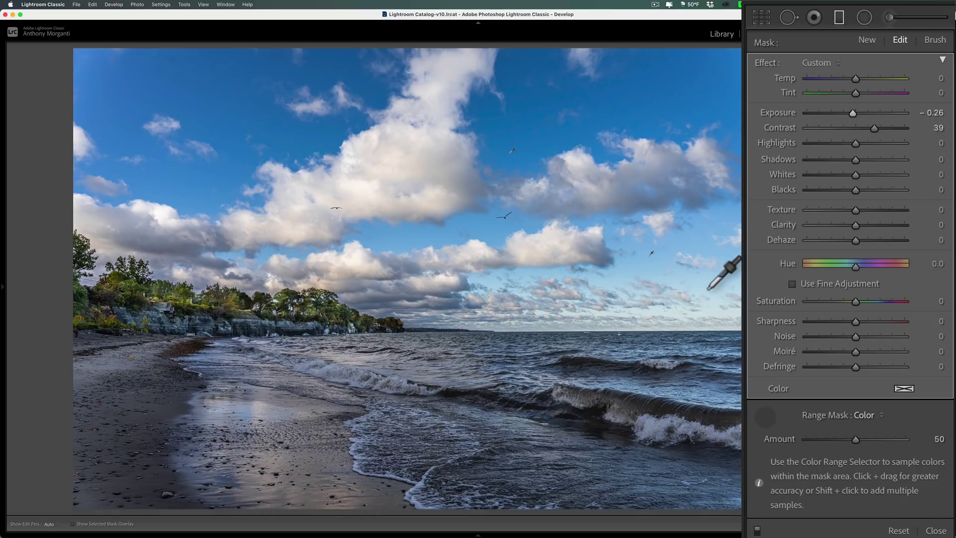
pyautogui.press('shift')
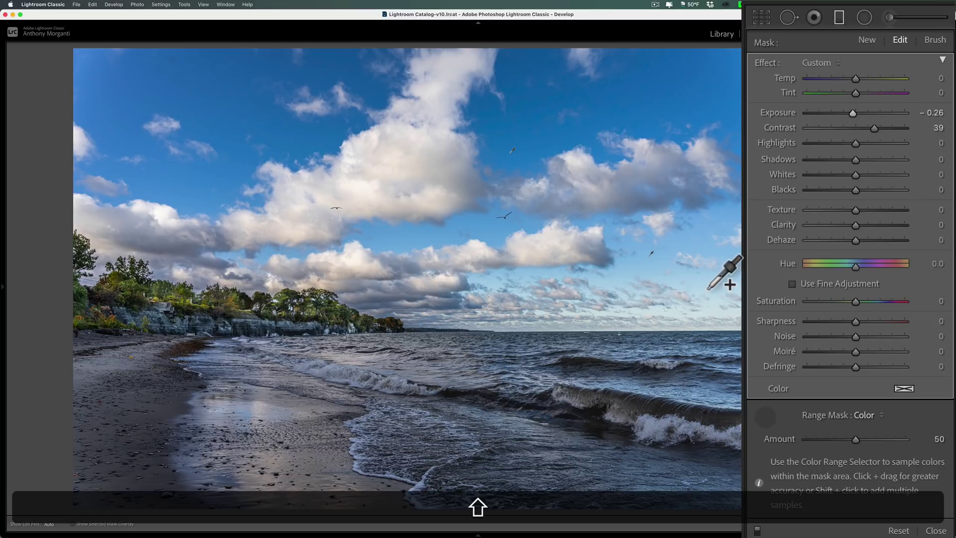
pyautogui.keyDown('shift'); pyautogui.click(709, 287); pyautogui.keyUp('shift')
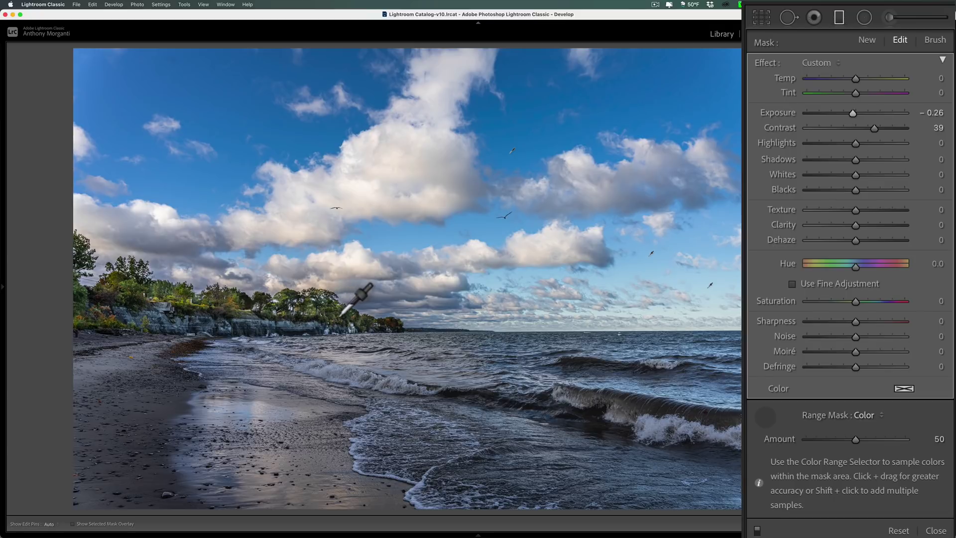
# Set the filter's exposure to -0.44 and put away the Color Range Selector.
pyautogui.moveTo(857, 114); pyautogui.dragTo(849, 113)
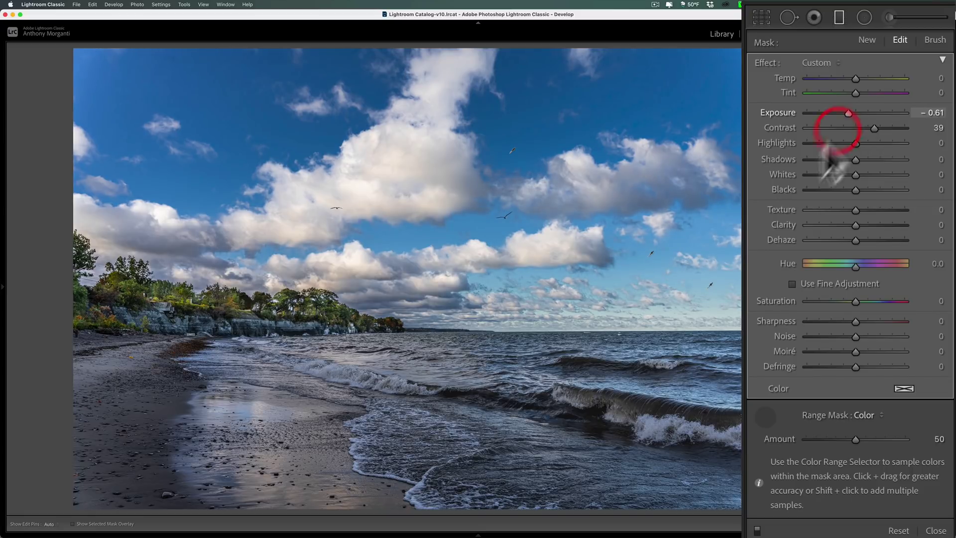
pyautogui.moveTo(849, 114); pyautogui.dragTo(848, 114)
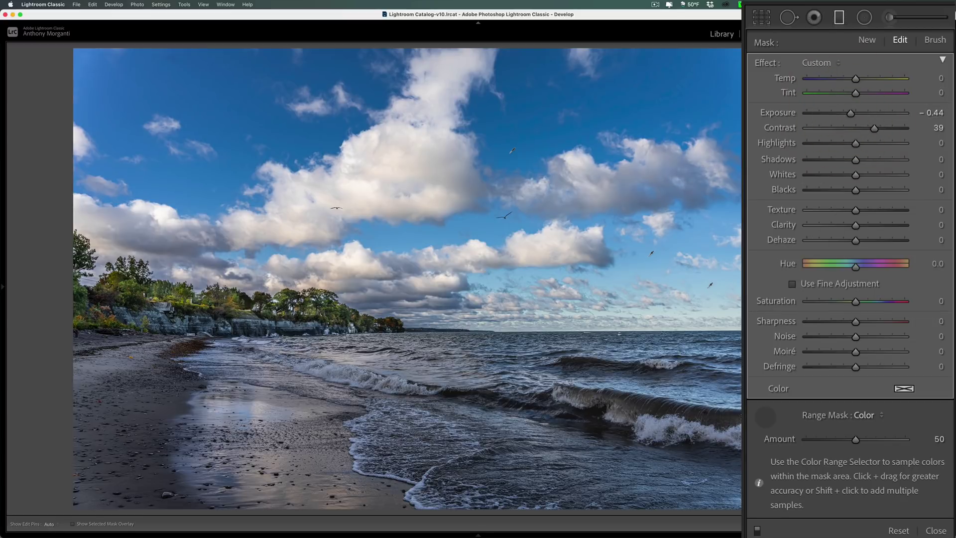
pyautogui.click(762, 418)
pyautogui.click(763, 420)
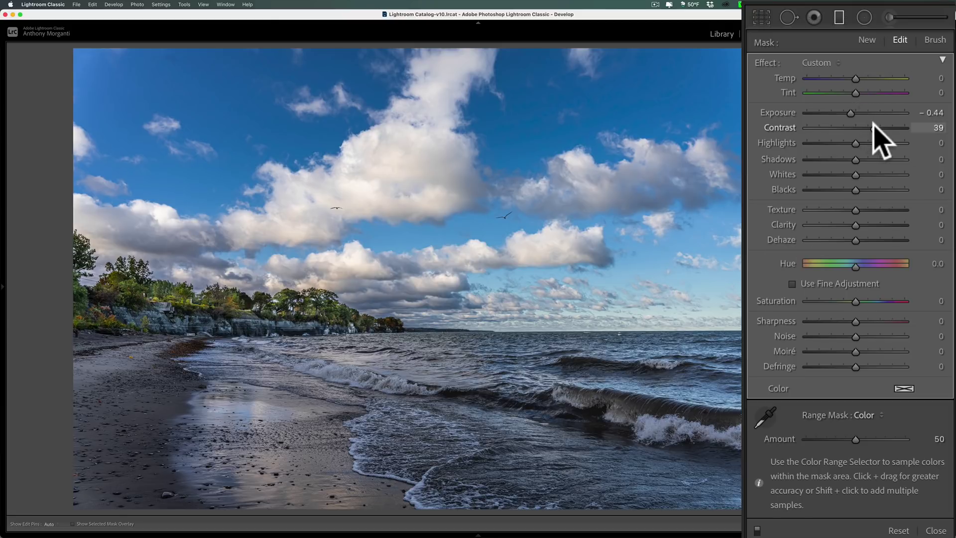
# Set the sky filter's exposure to -1.72, contrast to 62, texture to 31 and clarity to 48.
pyautogui.moveTo(874, 129); pyautogui.dragTo(835, 113)
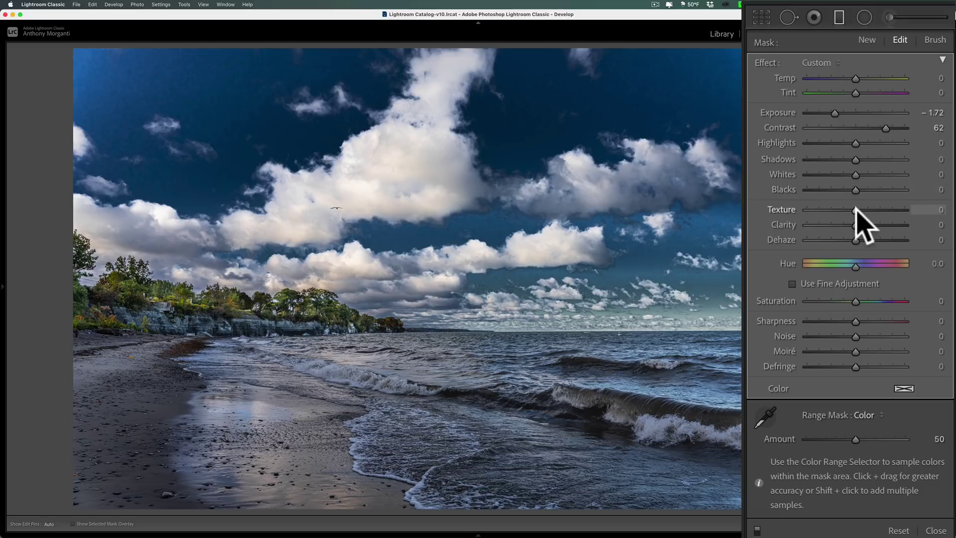
pyautogui.moveTo(856, 210)
pyautogui.mouseDown()
pyautogui.moveTo(867, 209)
pyautogui.moveTo(865, 225)
pyautogui.moveTo(877, 226)
pyautogui.moveTo(860, 211)
pyautogui.mouseUp()
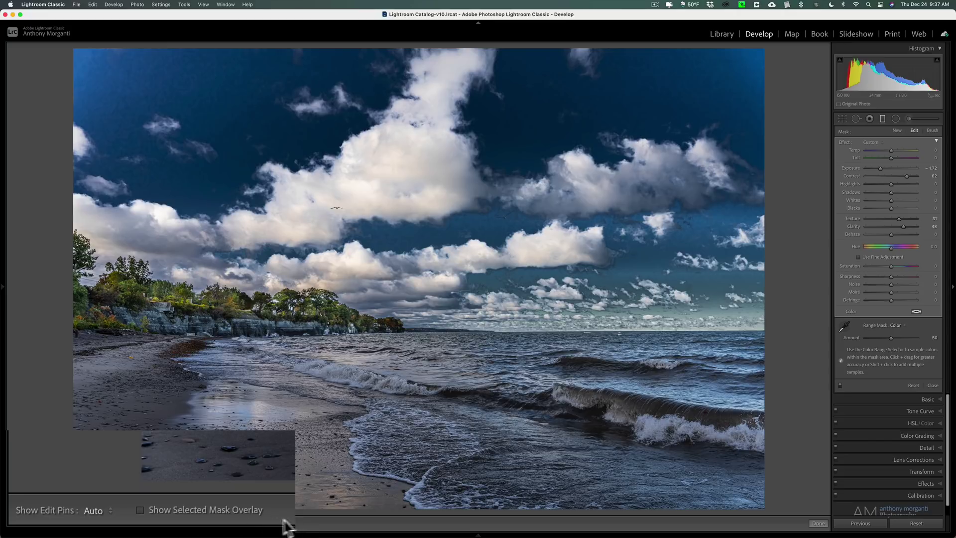
# Show and hide the selected mask overlay, try the Always, Selected and Never edit pin options, and return edit pins to Auto.
pyautogui.click(139, 509)
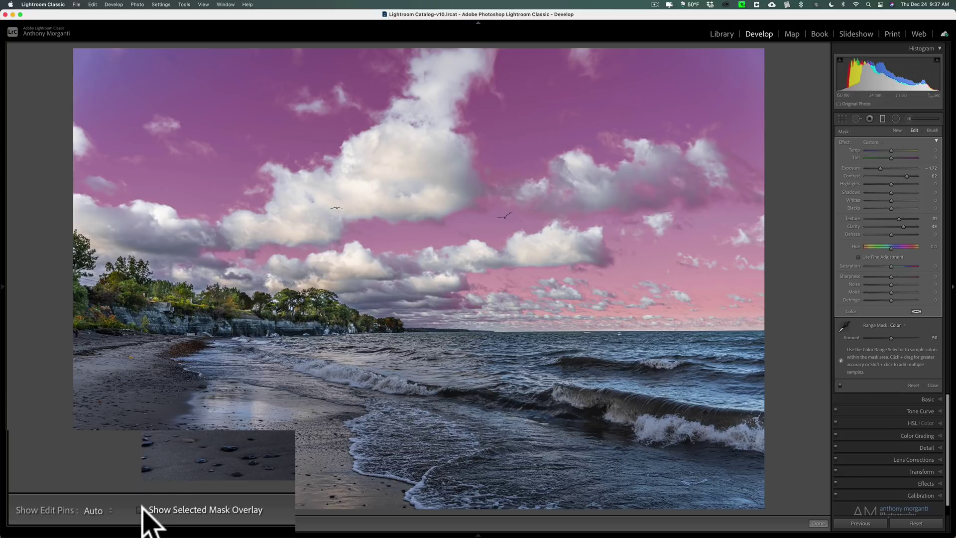
pyautogui.click(140, 509)
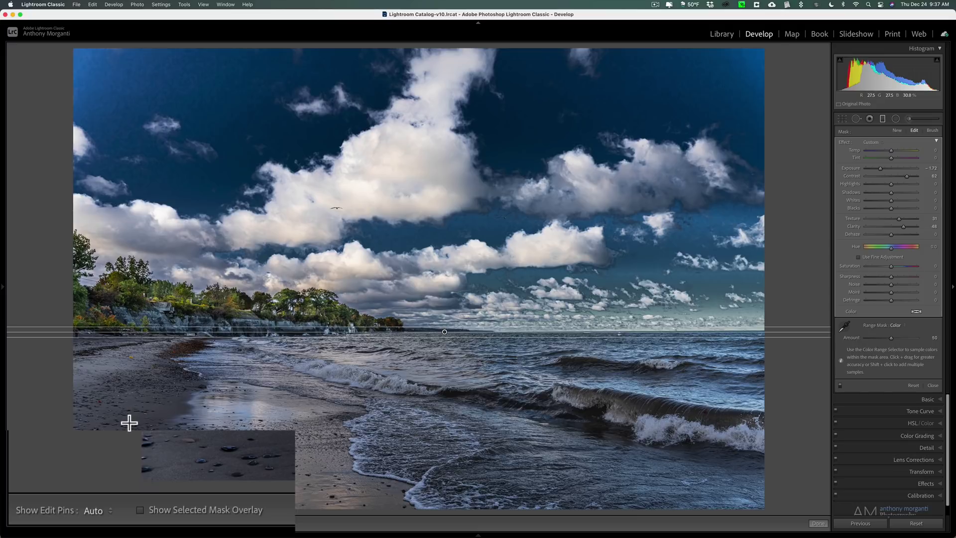
pyautogui.click(96, 510)
pyautogui.click(114, 454)
pyautogui.click(106, 507)
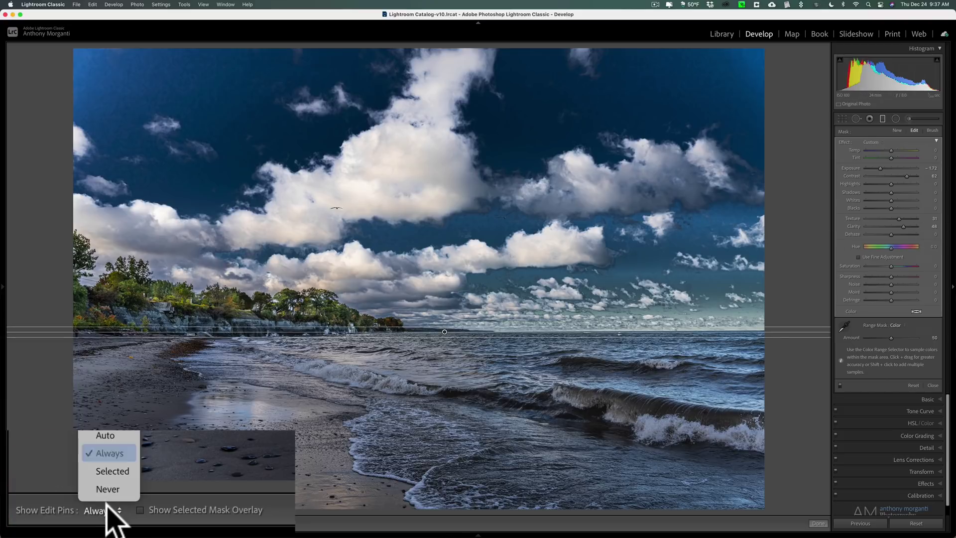
pyautogui.click(120, 471)
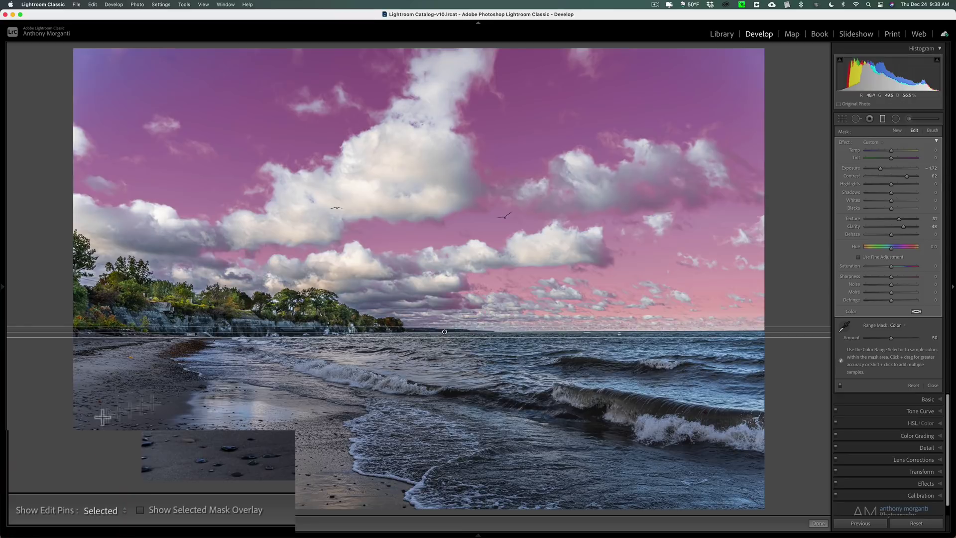
pyautogui.click(105, 510)
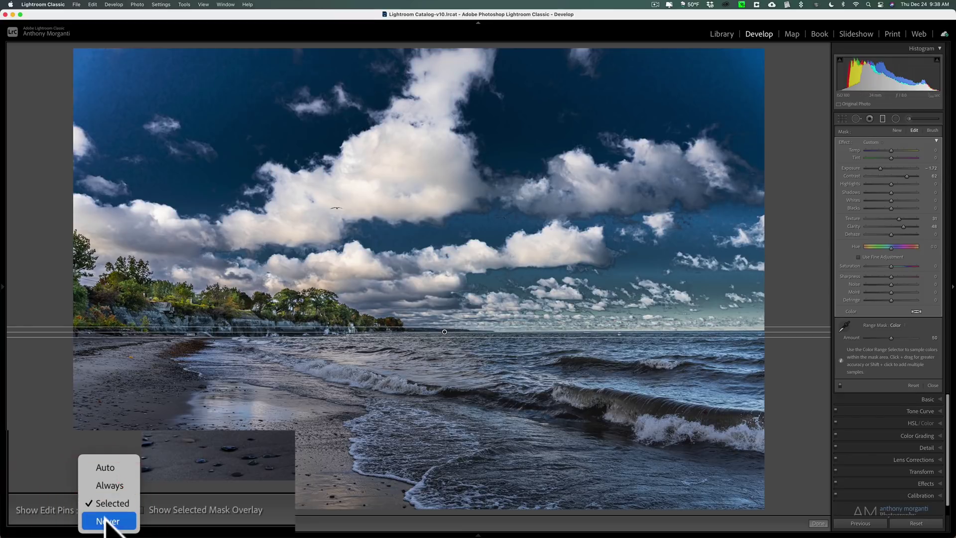
pyautogui.click(108, 525)
pyautogui.click(112, 509)
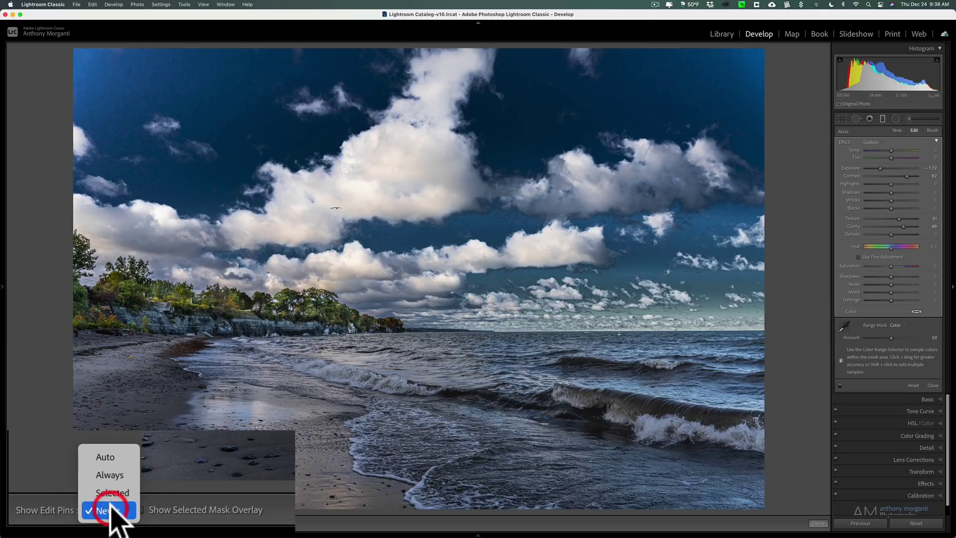
pyautogui.click(109, 456)
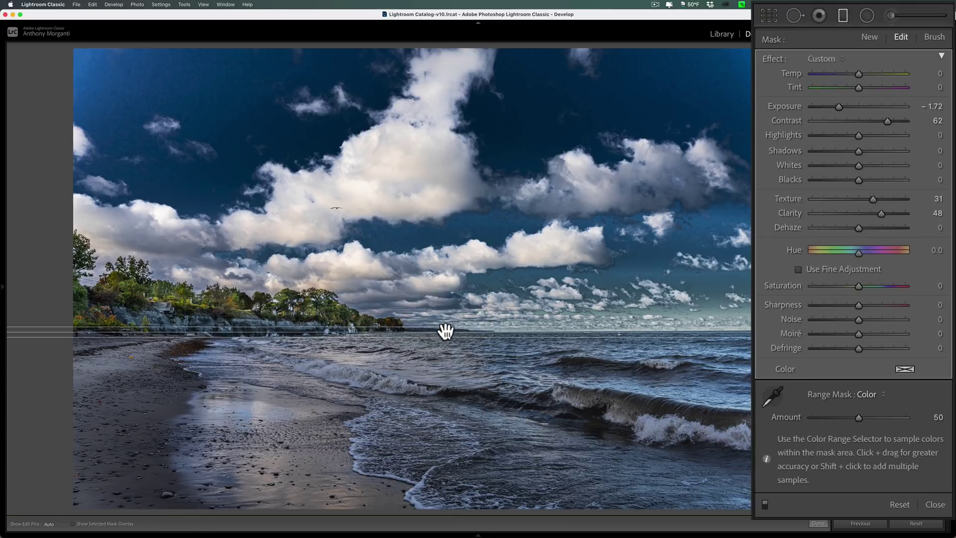
# Check the filter's mask overlay over the sky and hide it again.
pyautogui.press('o')
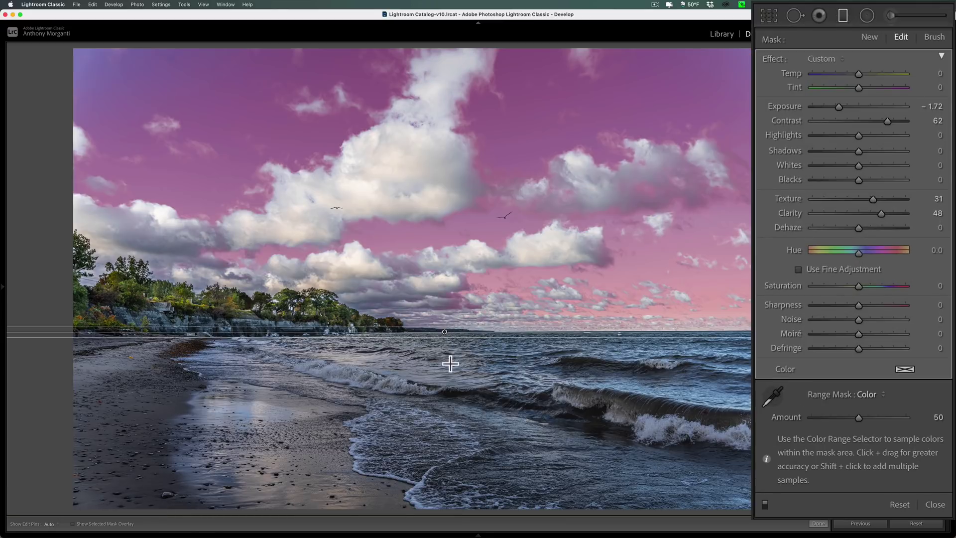
pyautogui.press('o')
pyautogui.press('o')
# Scale all the filter's adjustments together from its pin, bringing exposure to -1.65, contrast to 60, texture to 30 and clarity to 47.
pyautogui.press('alt')
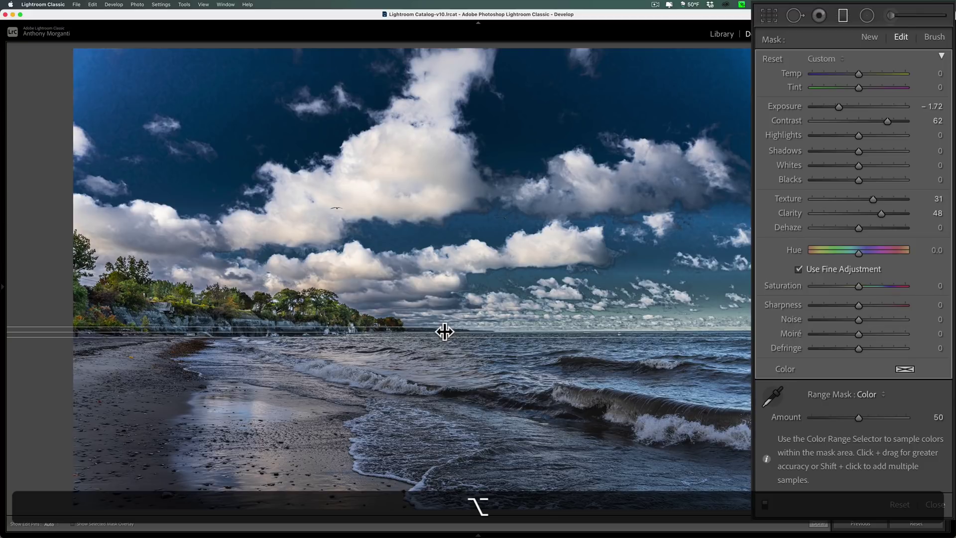
pyautogui.moveTo(444, 332)
pyautogui.mouseDown()
pyautogui.moveTo(397, 332)
pyautogui.moveTo(474, 330)
pyautogui.moveTo(399, 330)
pyautogui.moveTo(442, 331)
pyautogui.mouseUp()
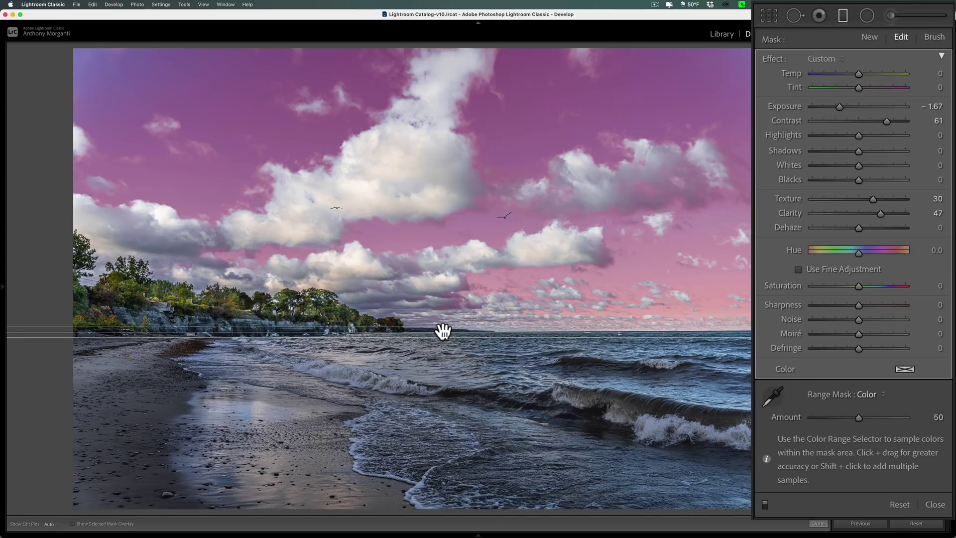
pyautogui.press('alt')
pyautogui.moveTo(444, 333); pyautogui.dragTo(465, 331)
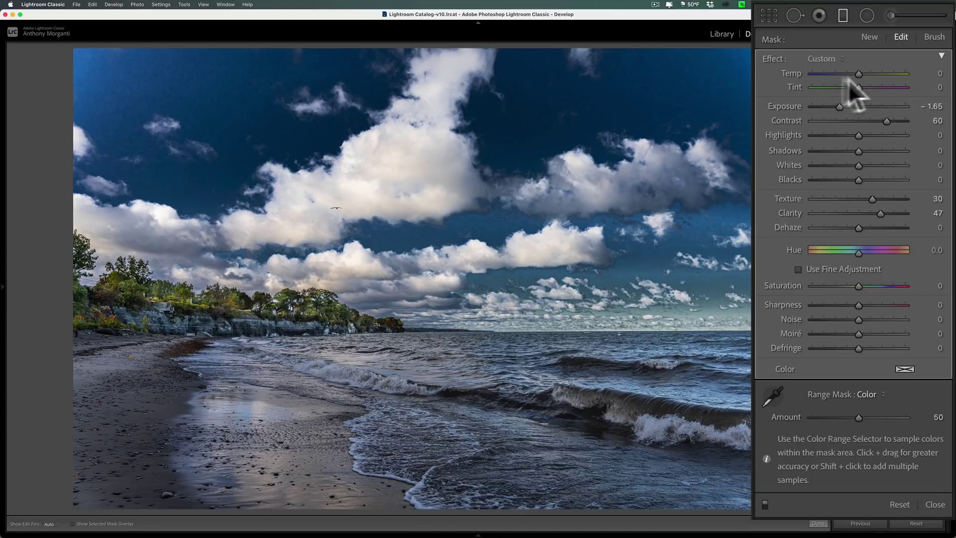
# Collapse the effect settings, reduce the filter's overall effect amount to 29, and expand the individual settings again.
pyautogui.click(942, 54)
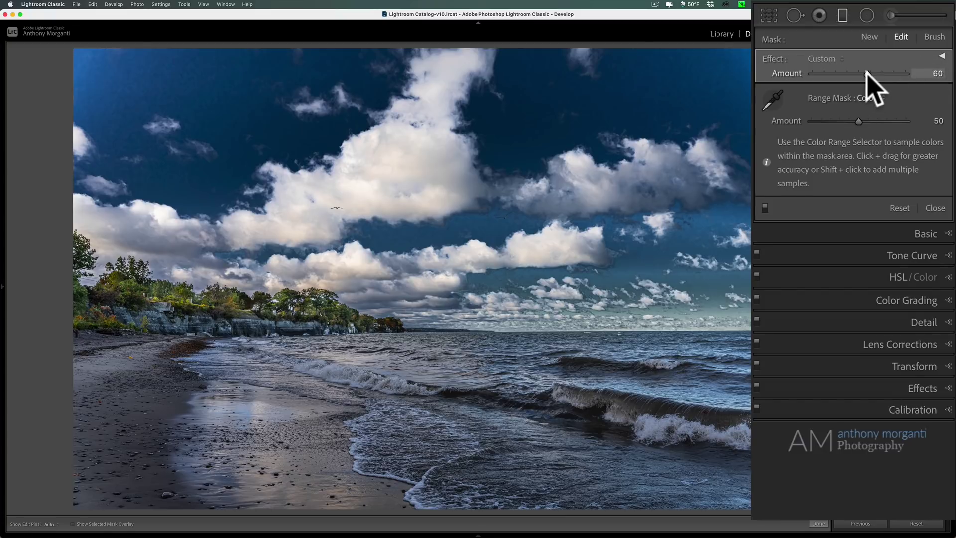
pyautogui.moveTo(866, 72); pyautogui.dragTo(837, 73)
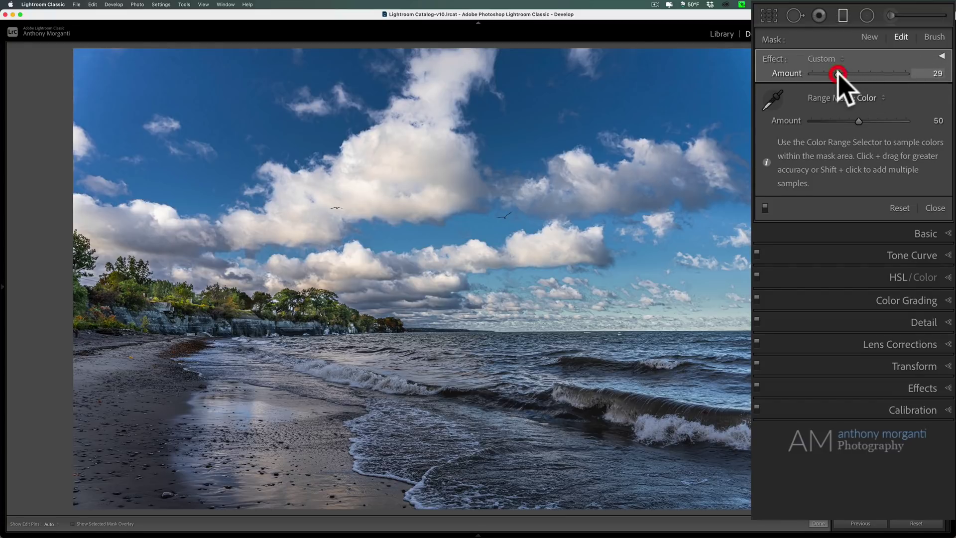
pyautogui.click(942, 55)
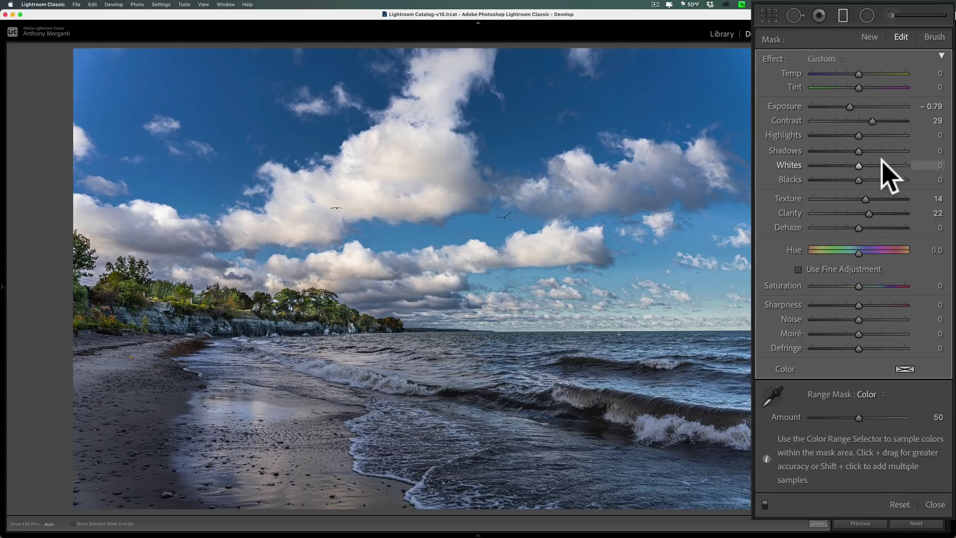
# Reset the filter's clarity and texture to 0, and set its contrast to 56 and exposure to -0.73.
pyautogui.doubleClick(790, 213)
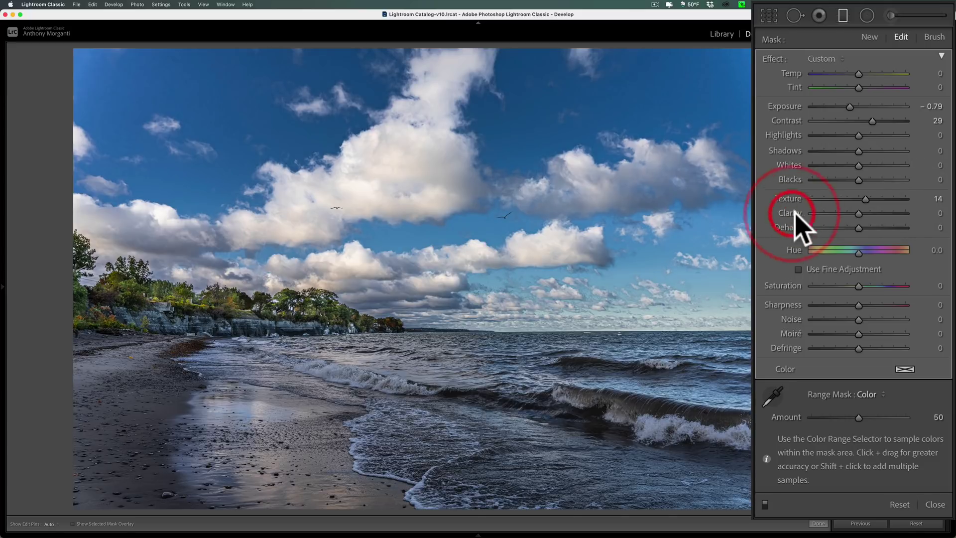
pyautogui.doubleClick(802, 198)
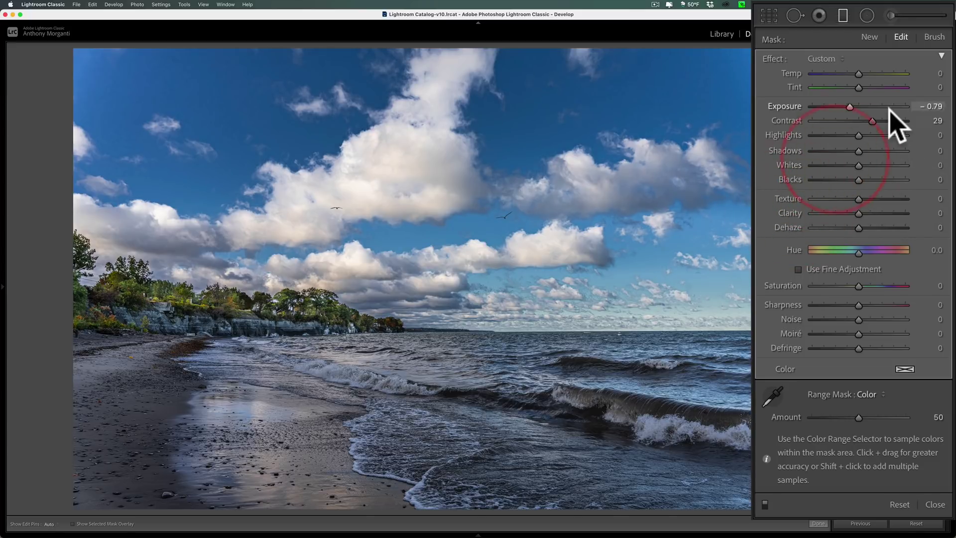
pyautogui.moveTo(871, 121); pyautogui.dragTo(848, 106)
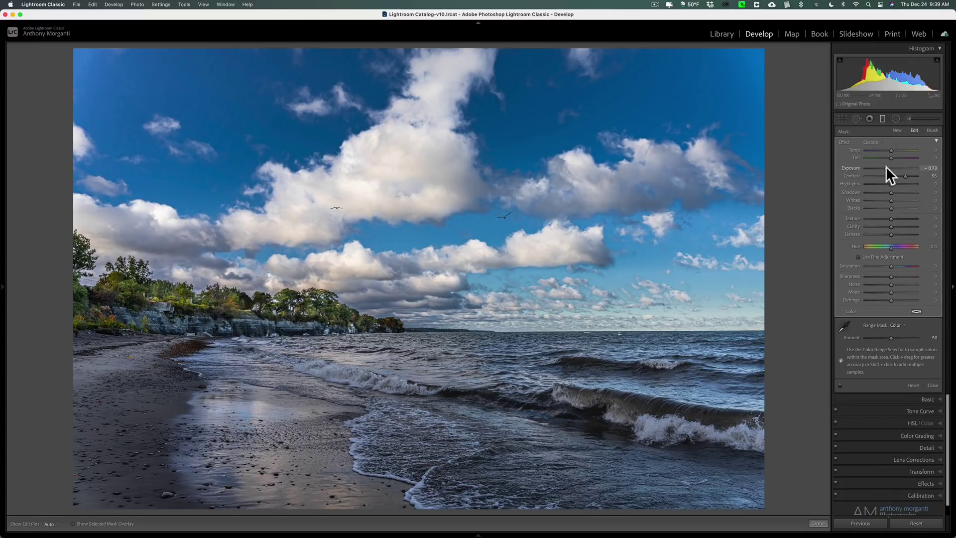
# Duplicate the graduated filter from its pin at the horizon.
pyautogui.moveTo(468, 286)
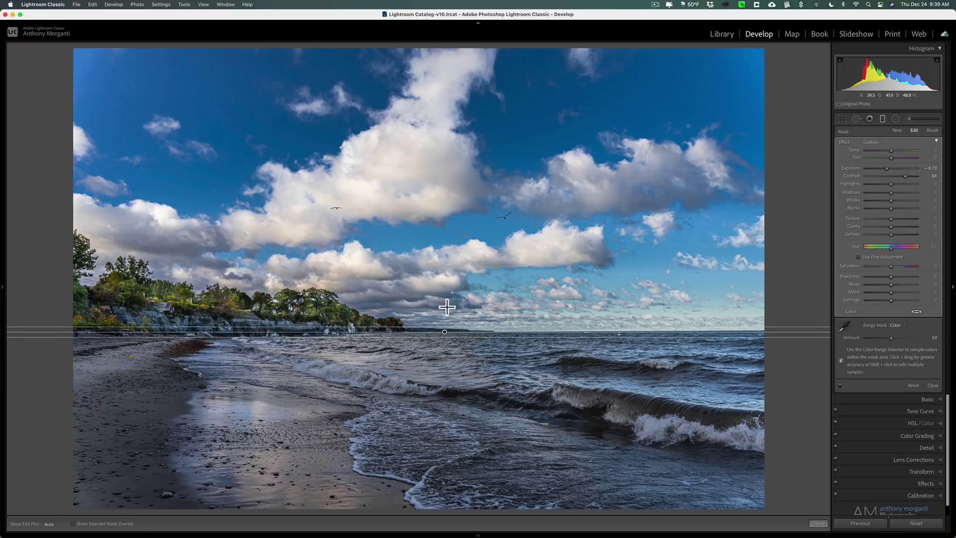
pyautogui.rightClick(444, 331)
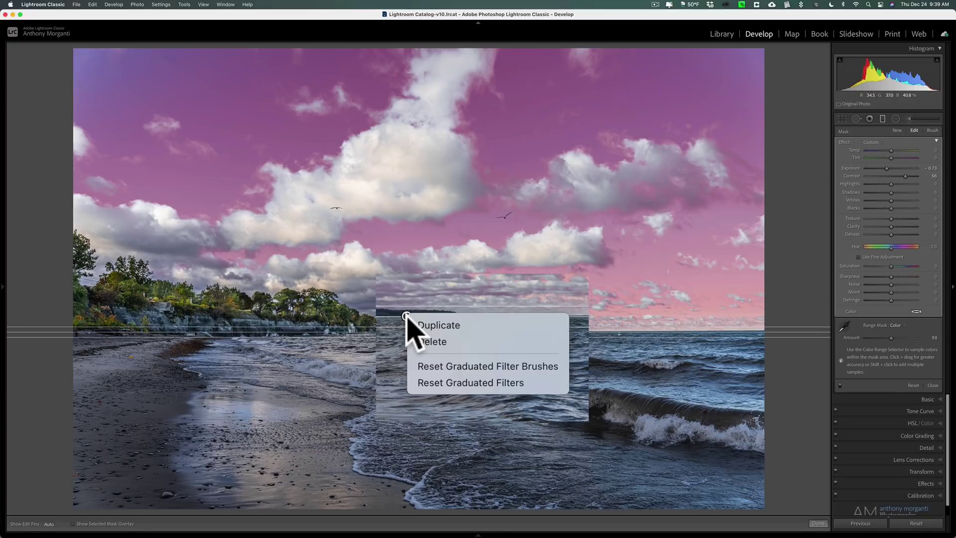
pyautogui.click(426, 325)
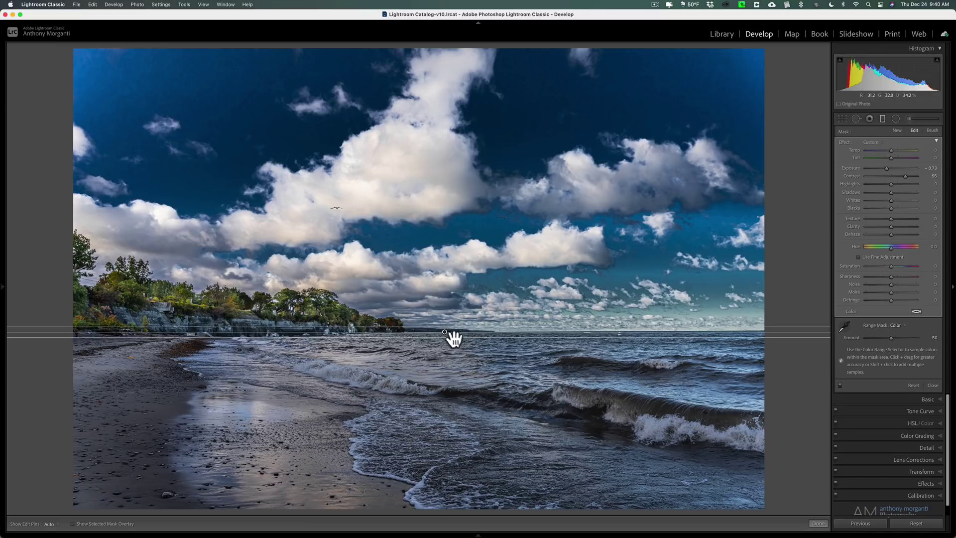
# Move the duplicated graduated filter just below the horizon and rotate it 180 degrees so it covers the water and beach.
pyautogui.moveTo(444, 333); pyautogui.dragTo(445, 342)
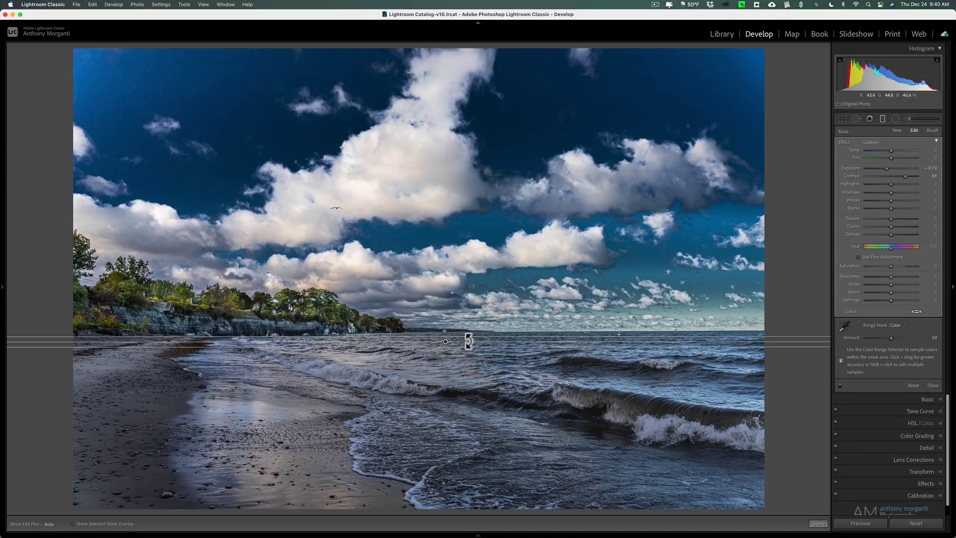
pyautogui.moveTo(468, 341); pyautogui.dragTo(431, 335)
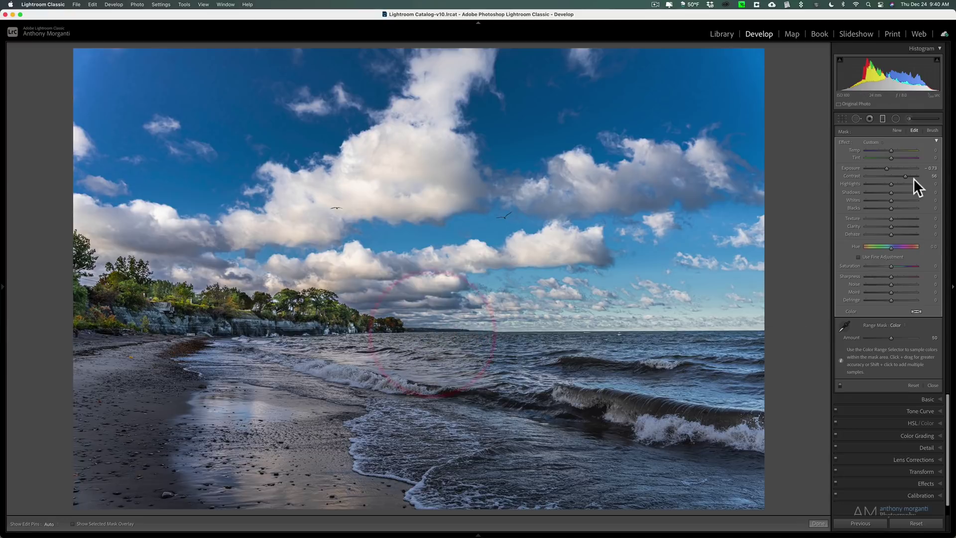
# Try different exposure values on the foreground filter.
pyautogui.moveTo(887, 169)
pyautogui.mouseDown()
pyautogui.moveTo(858, 168)
pyautogui.moveTo(907, 169)
pyautogui.moveTo(874, 170)
pyautogui.mouseUp()
pyautogui.moveTo(897, 169)
pyautogui.mouseDown()
pyautogui.moveTo(871, 169)
pyautogui.moveTo(898, 169)
pyautogui.moveTo(874, 168)
pyautogui.moveTo(894, 168)
pyautogui.moveTo(874, 168)
pyautogui.moveTo(885, 168)
pyautogui.mouseUp()
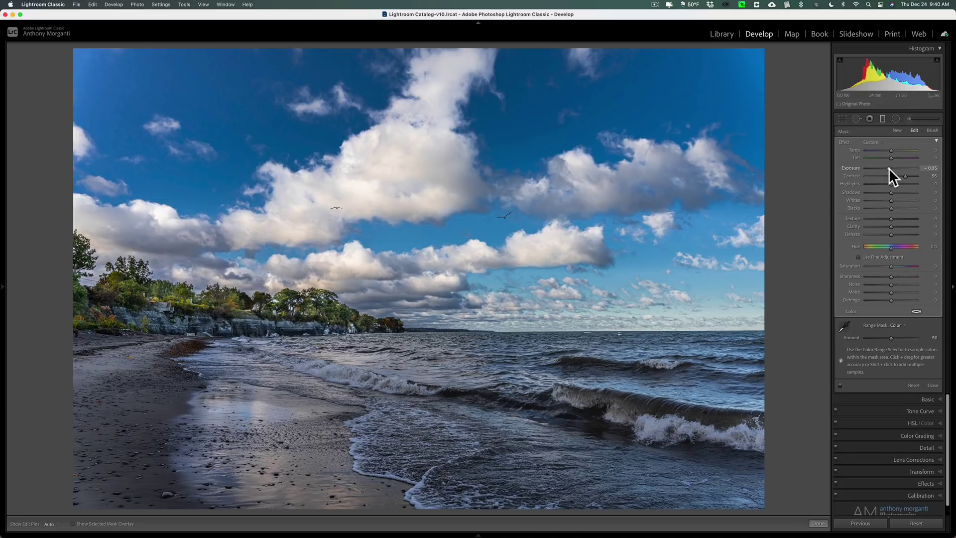
pyautogui.click(889, 168)
# Replace the foreground filter's color range samples by sampling the water between the waves.
pyautogui.click(847, 326)
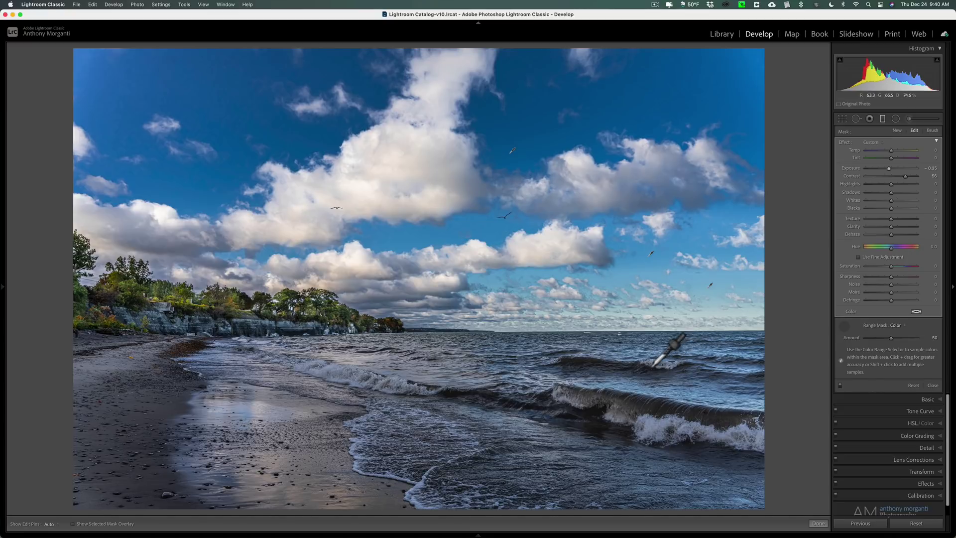
pyautogui.click(844, 327)
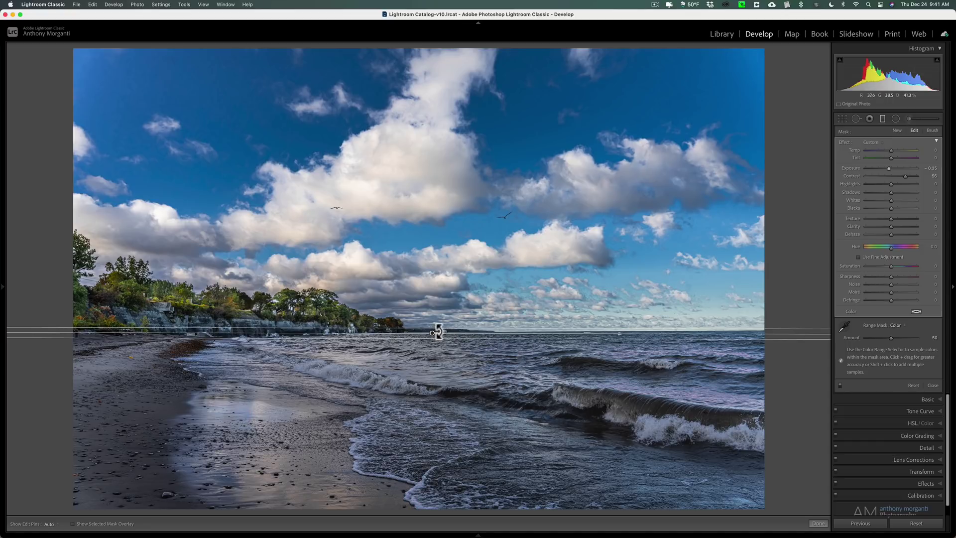
pyautogui.click(842, 325)
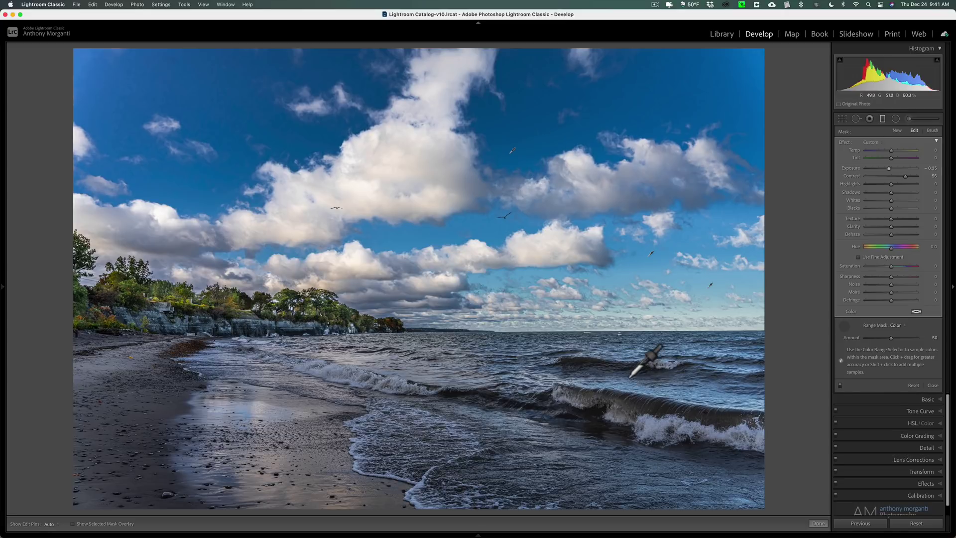
pyautogui.click(629, 376)
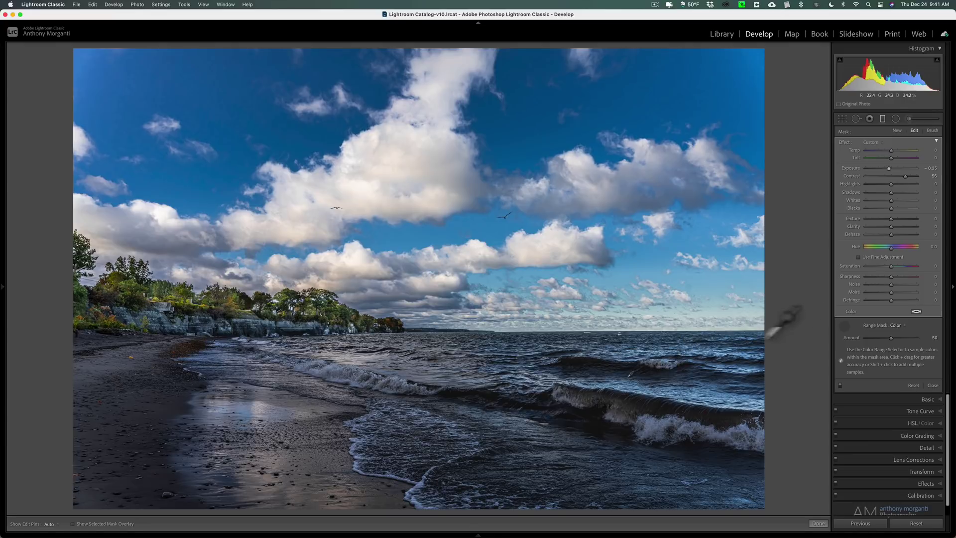
pyautogui.click(842, 329)
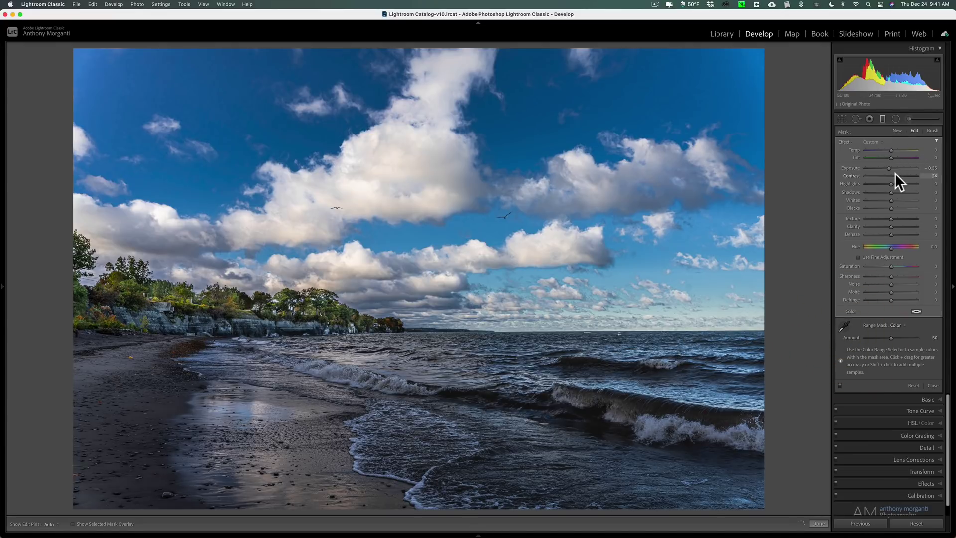
# Set the foreground filter's contrast to 20 and exposure to 0.33, and shift the filter slightly farther below the horizon.
pyautogui.moveTo(894, 173); pyautogui.dragTo(894, 165)
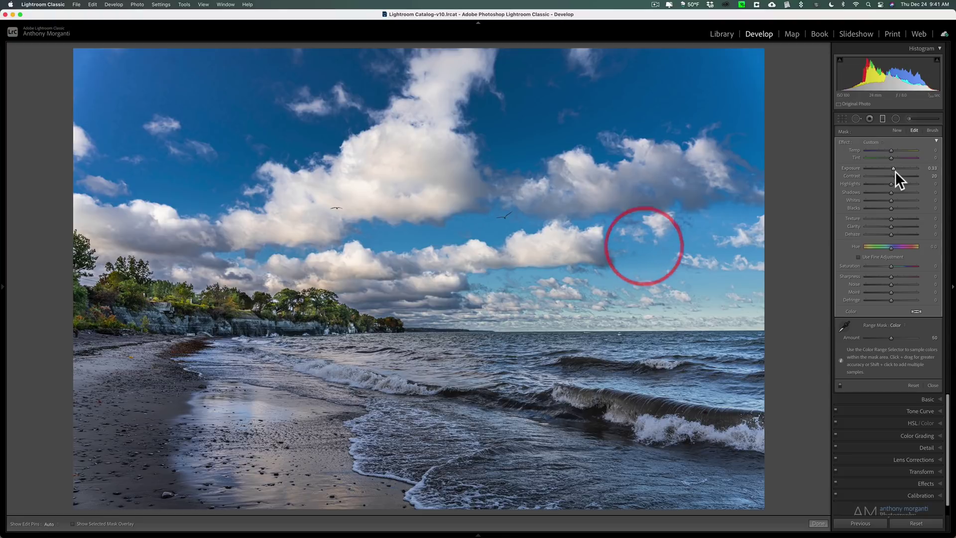
pyautogui.moveTo(430, 334); pyautogui.dragTo(432, 344)
# Compare the color range sample points of the sky filter with those of the foreground filter.
pyautogui.click(444, 330)
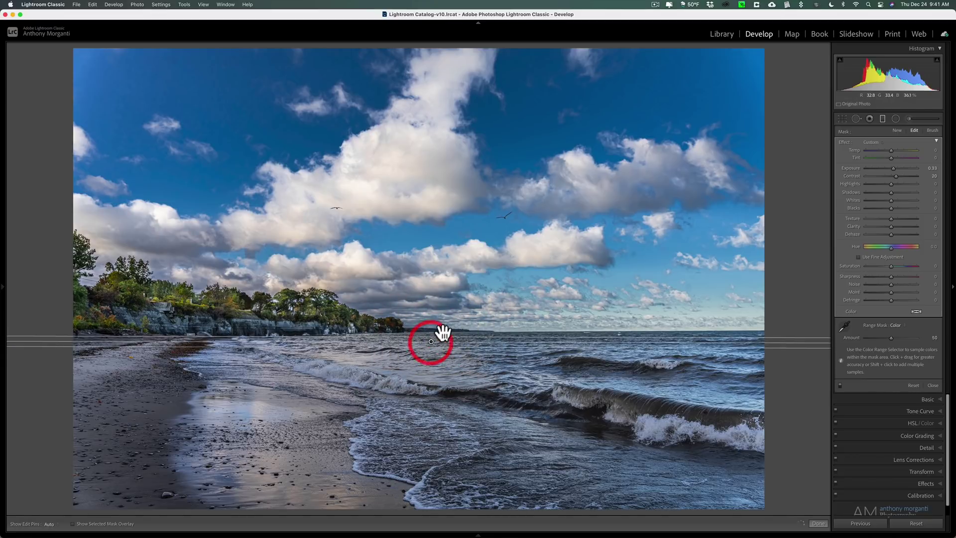
pyautogui.click(443, 330)
pyautogui.click(442, 331)
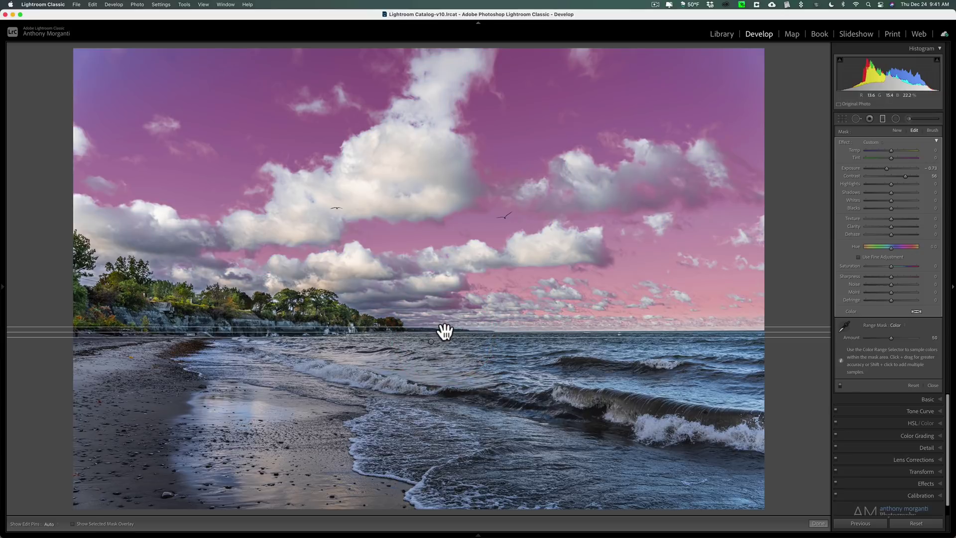
pyautogui.click(843, 327)
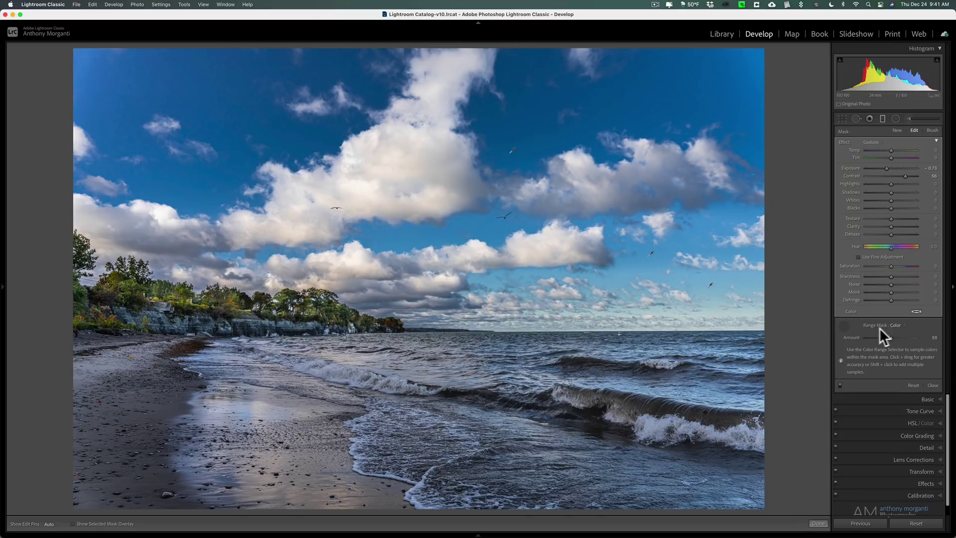
pyautogui.click(844, 326)
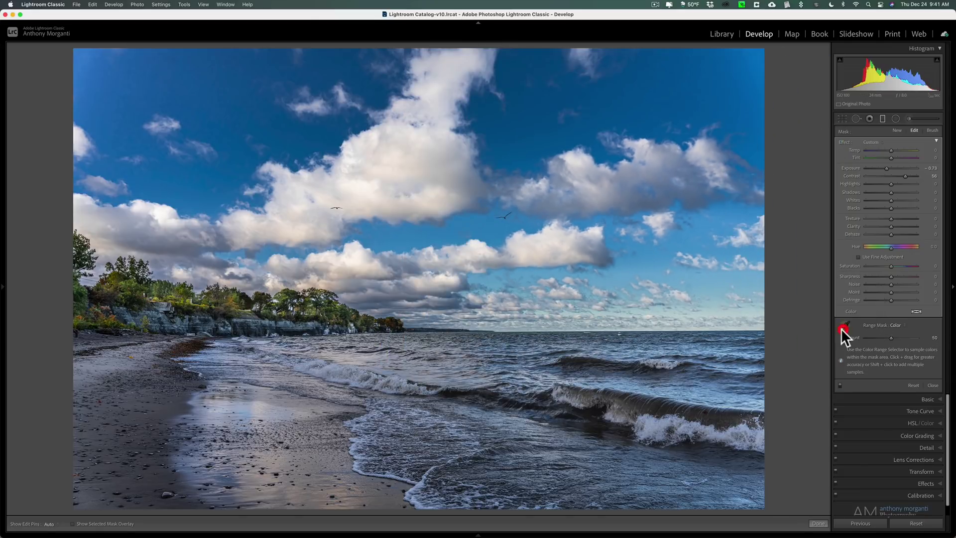
pyautogui.click(444, 332)
pyautogui.click(431, 341)
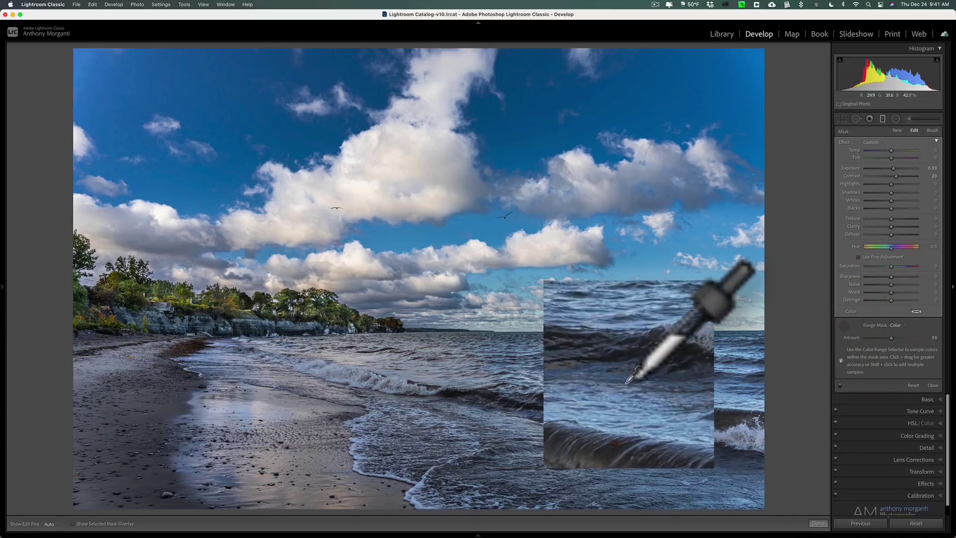
pyautogui.click(489, 330)
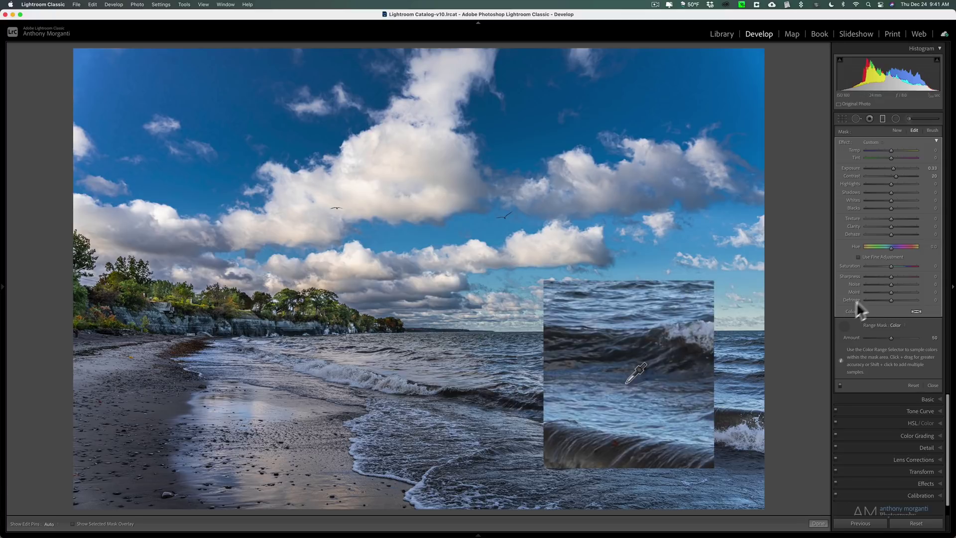
pyautogui.click(843, 326)
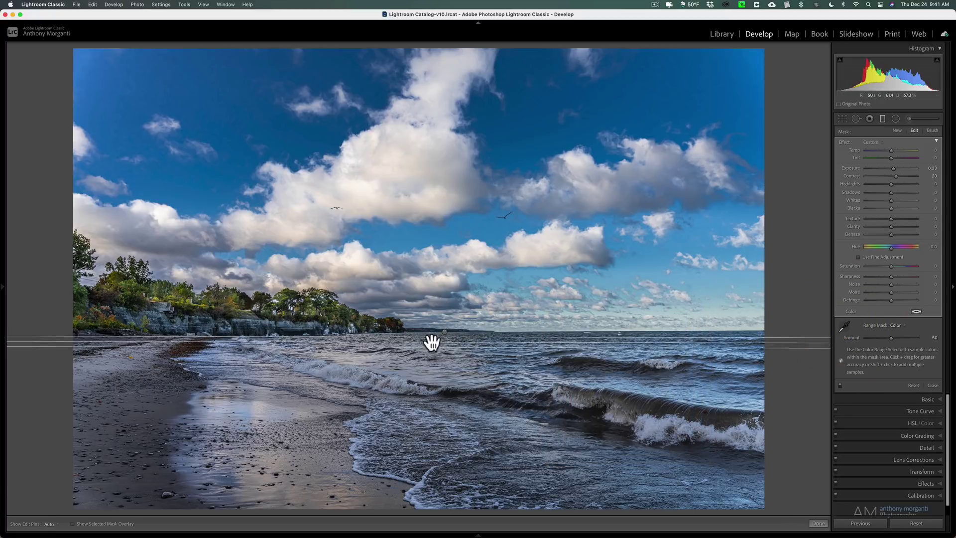
pyautogui.moveTo(429, 338); pyautogui.dragTo(427, 332)
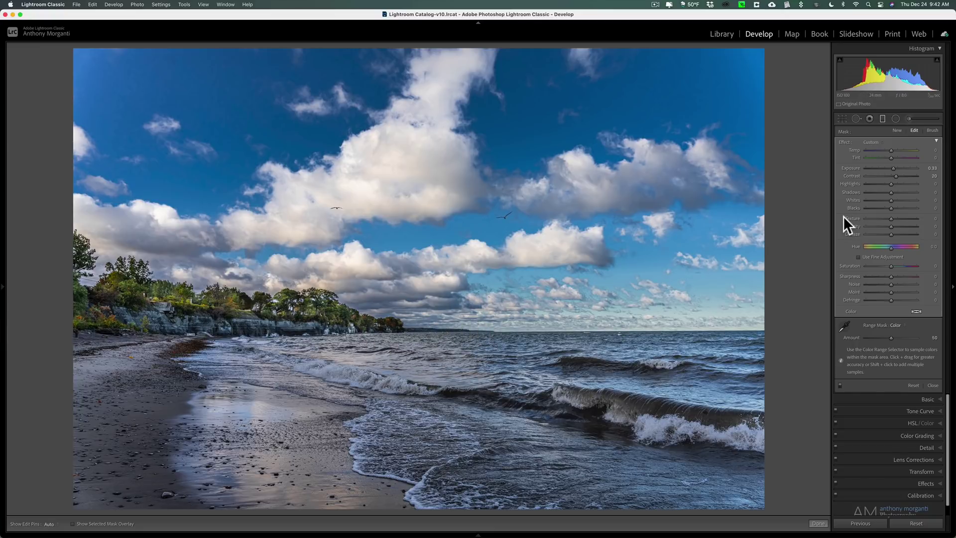